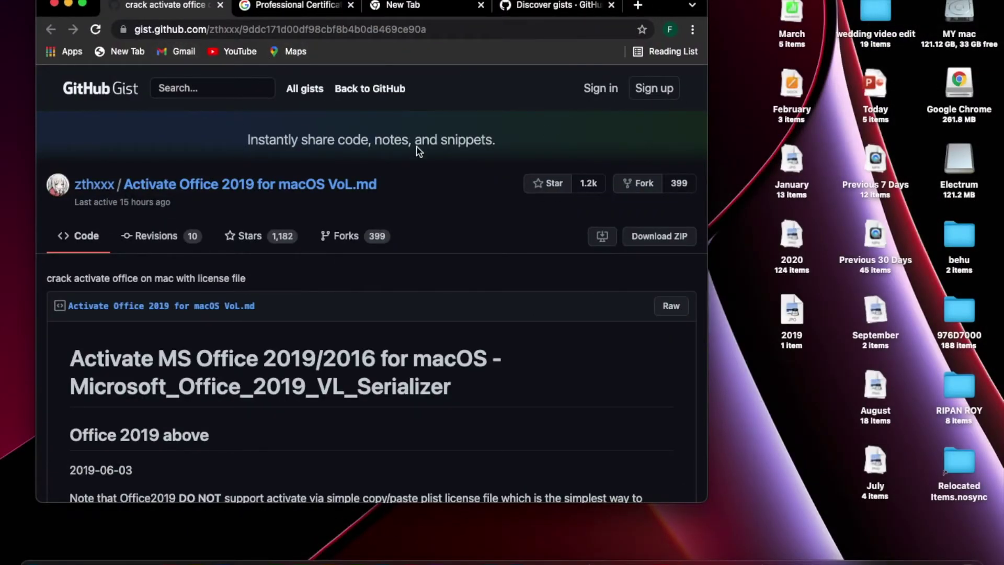
# - Scroll the Office 2019 activation gist and make the Chrome window full screen
pyautogui.scroll(-1, 418, 152)
pyautogui.scroll(1, 417, 148)
pyautogui.click(82, 4)
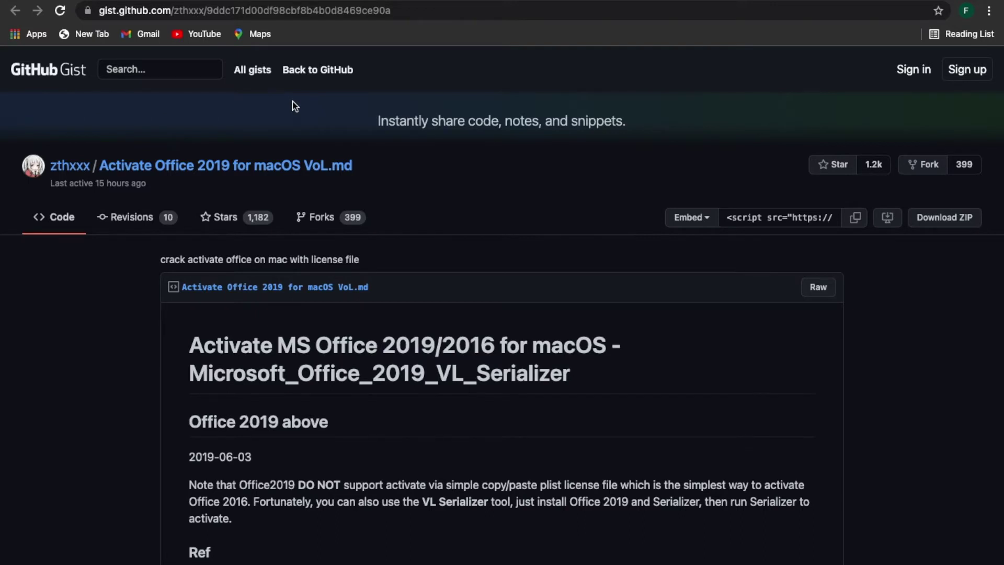
pyautogui.scroll(-3, 420, 315)
pyautogui.scroll(-4, 419, 314)
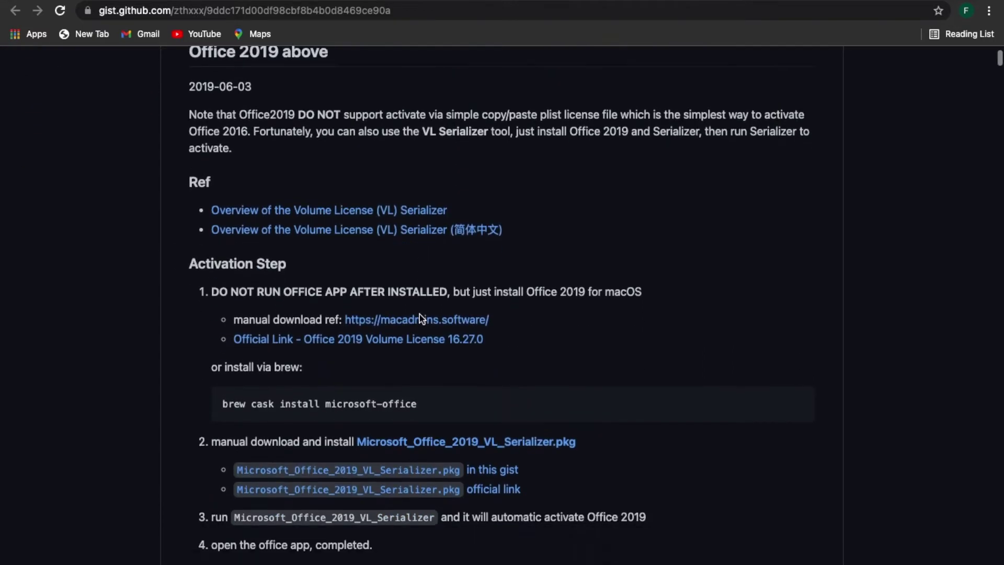
pyautogui.scroll(-2, 419, 315)
pyautogui.scroll(-1, 419, 315)
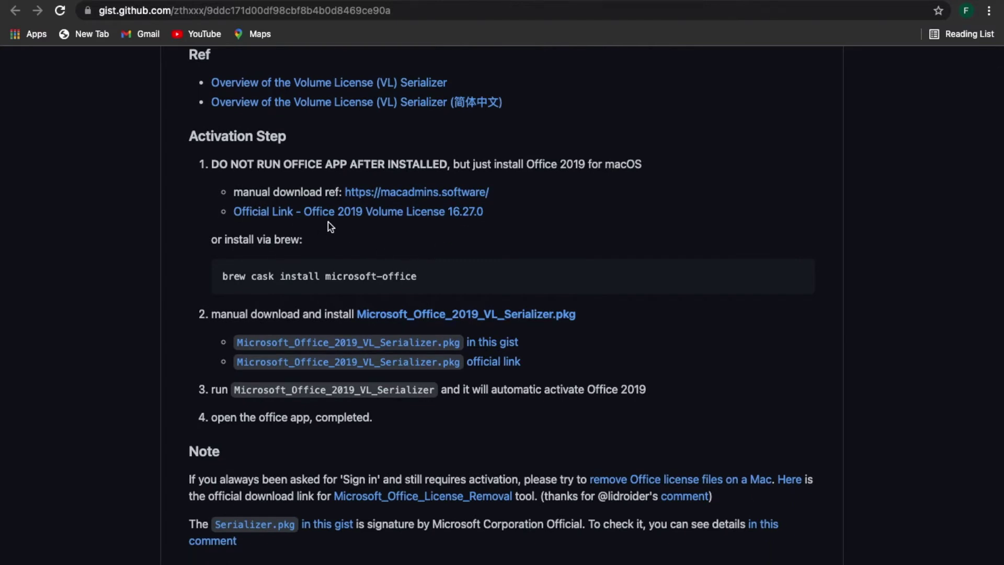
pyautogui.scroll(-1, 330, 226)
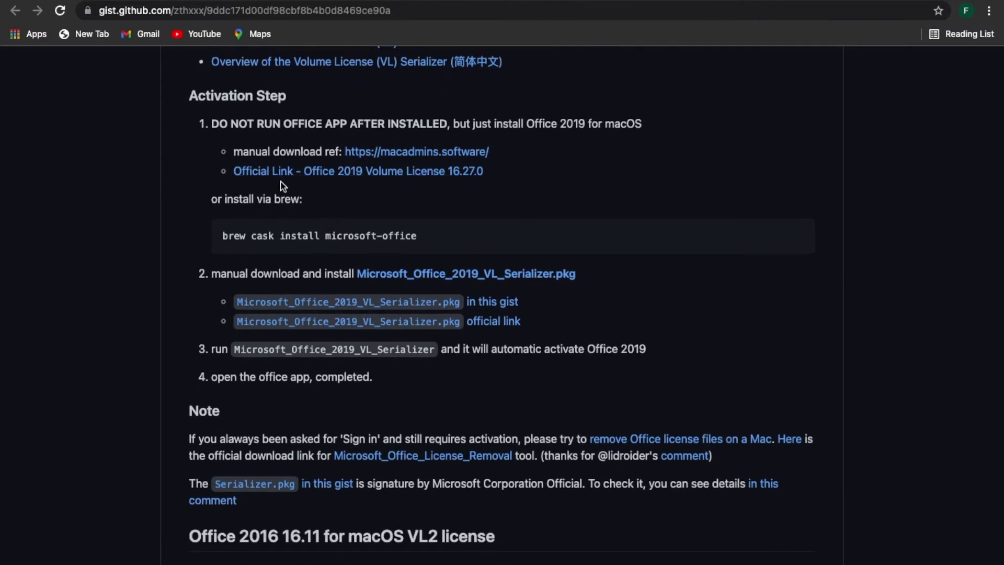
pyautogui.scroll(-1, 368, 193)
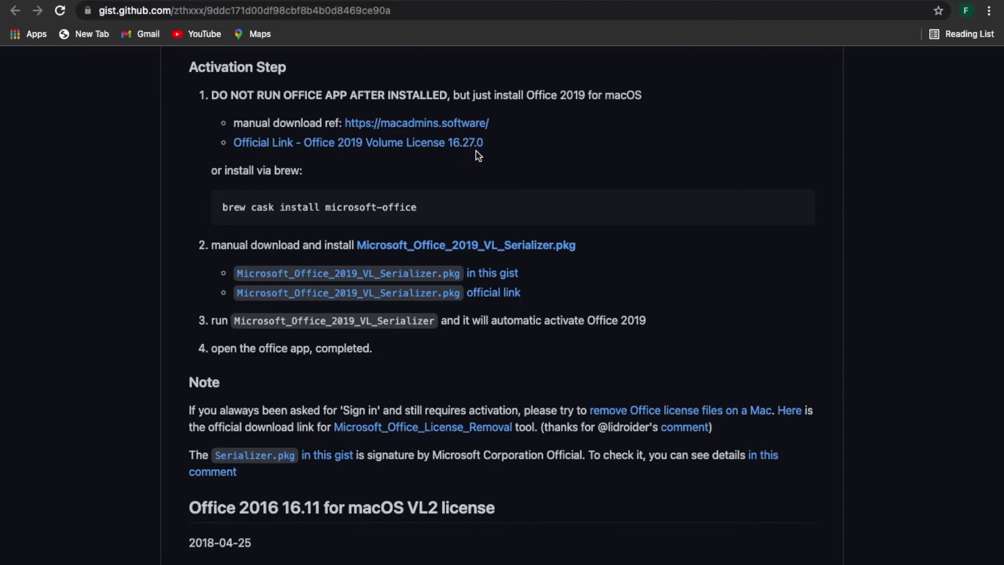
pyautogui.scroll(-2, 366, 282)
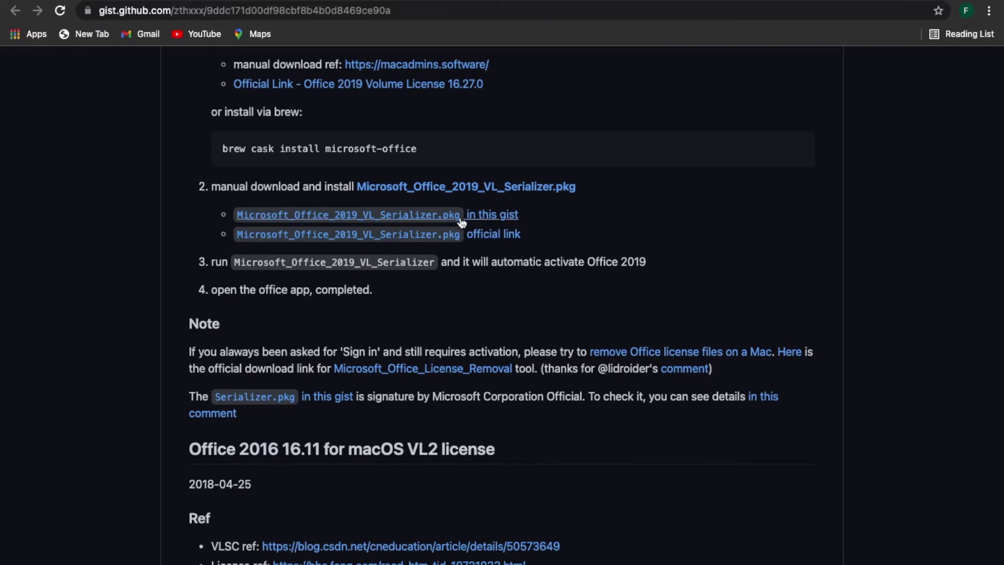
pyautogui.scroll(3, 462, 222)
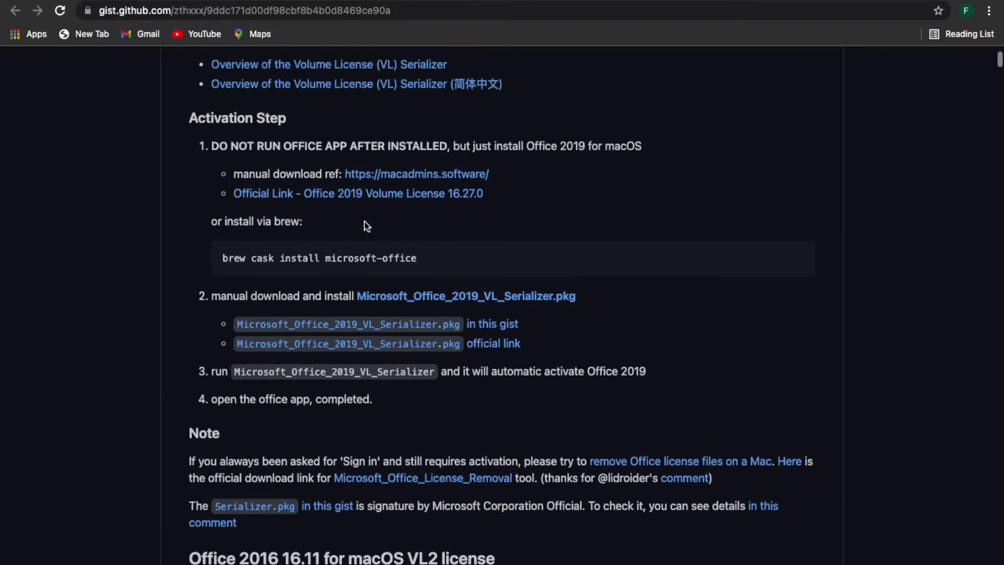
pyautogui.scroll(1, 418, 274)
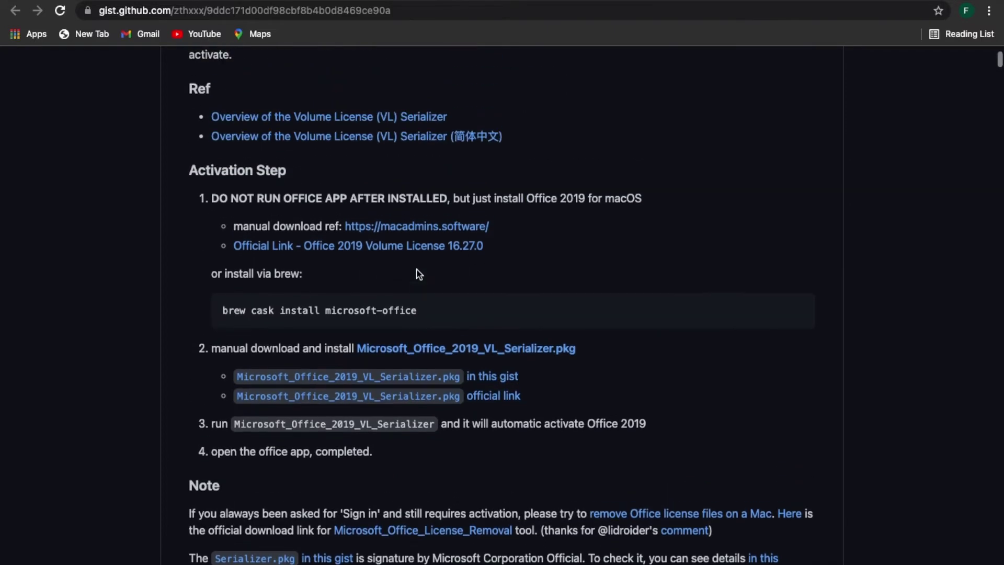
pyautogui.scroll(8, 419, 273)
pyautogui.moveTo(90, 1)
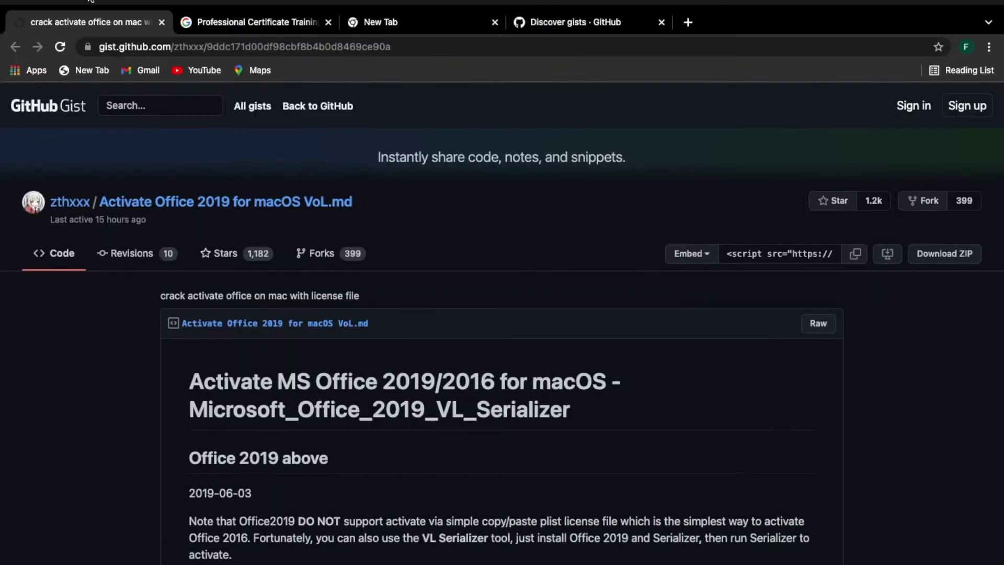
# - Minimize Chrome and select the Office installer package in MY mac's Downloads folder
pyautogui.press('ctrl+super+f')
pyautogui.press('super+m')
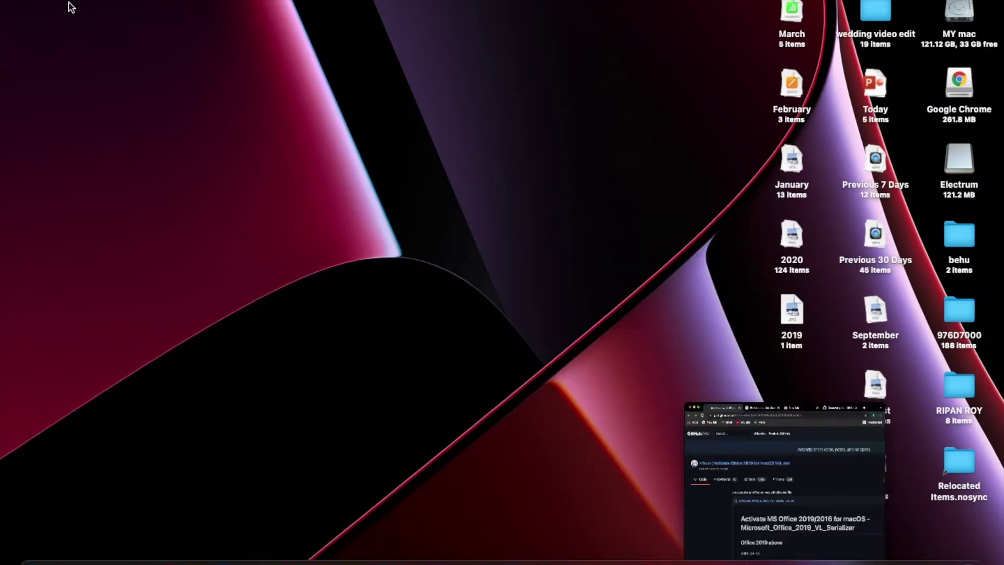
pyautogui.click(957, 5)
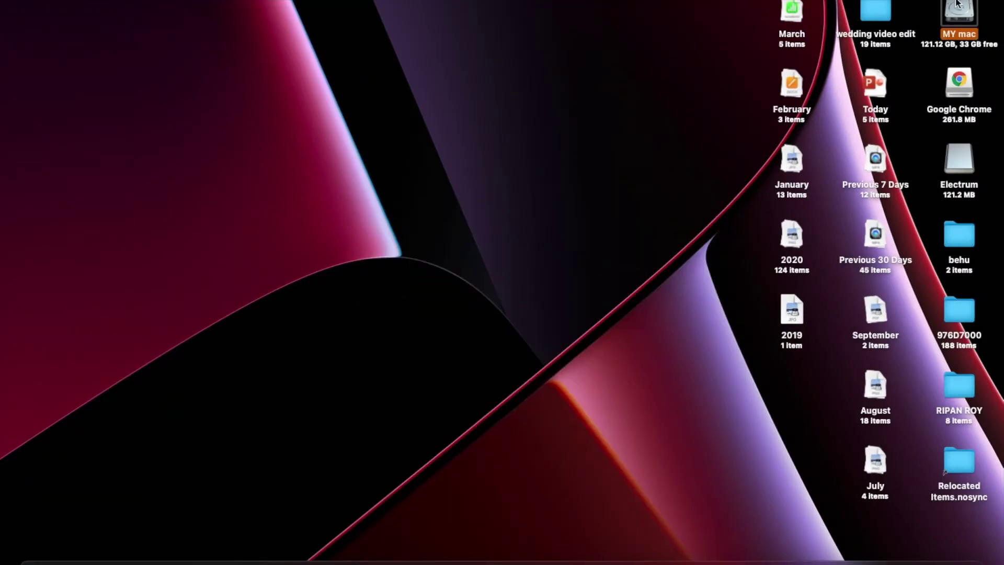
pyautogui.doubleClick(957, 4)
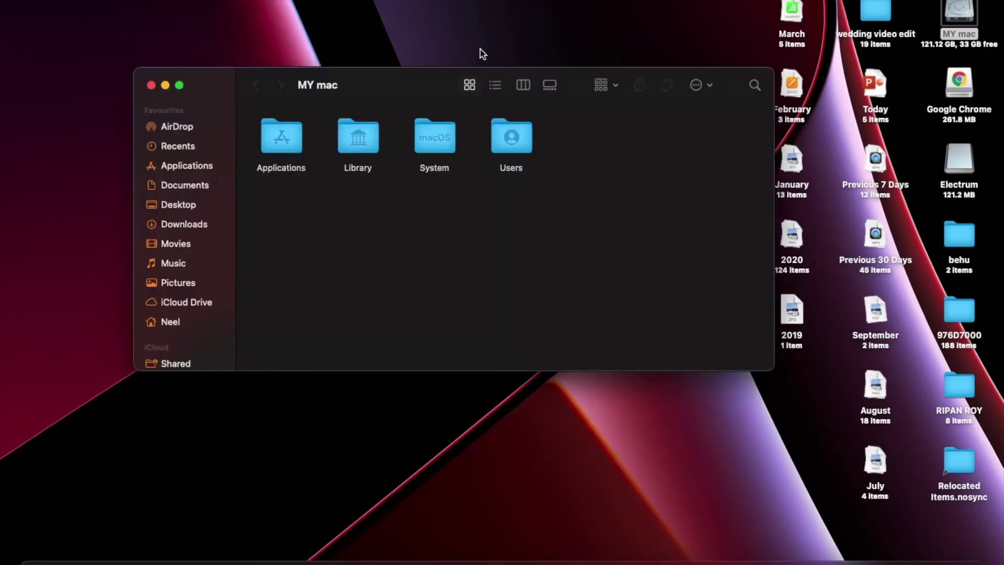
pyautogui.click(180, 85)
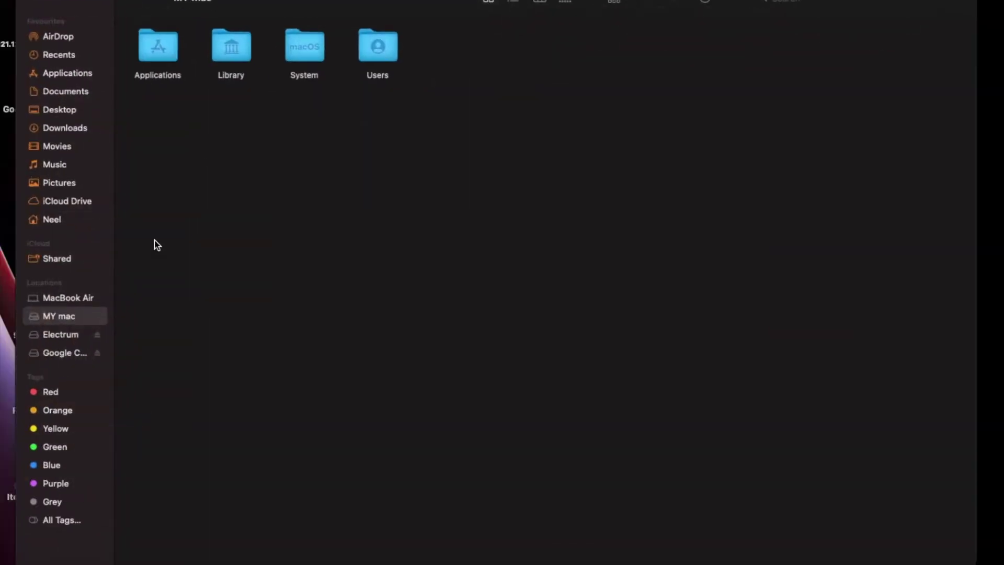
pyautogui.click(50, 128)
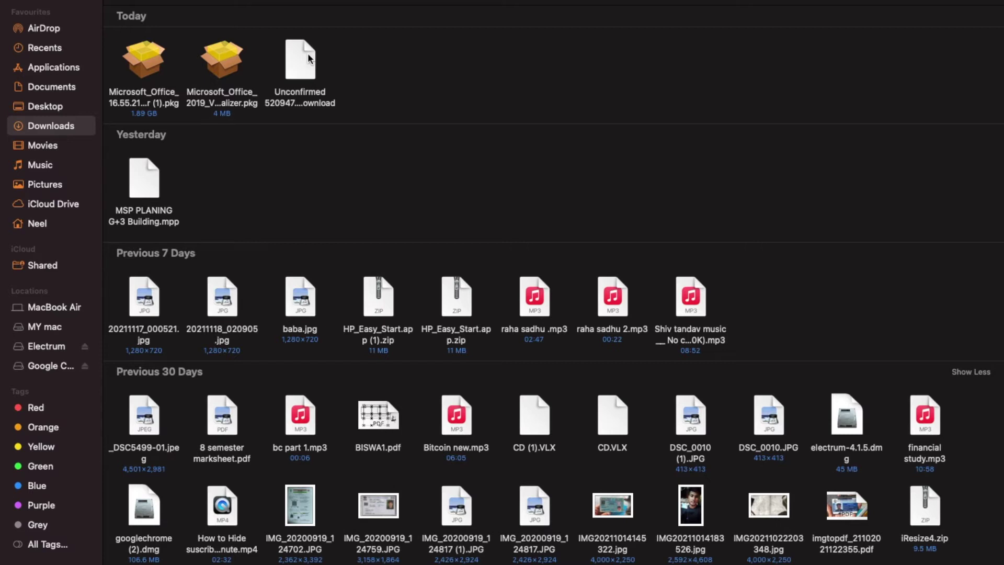
pyautogui.click(141, 49)
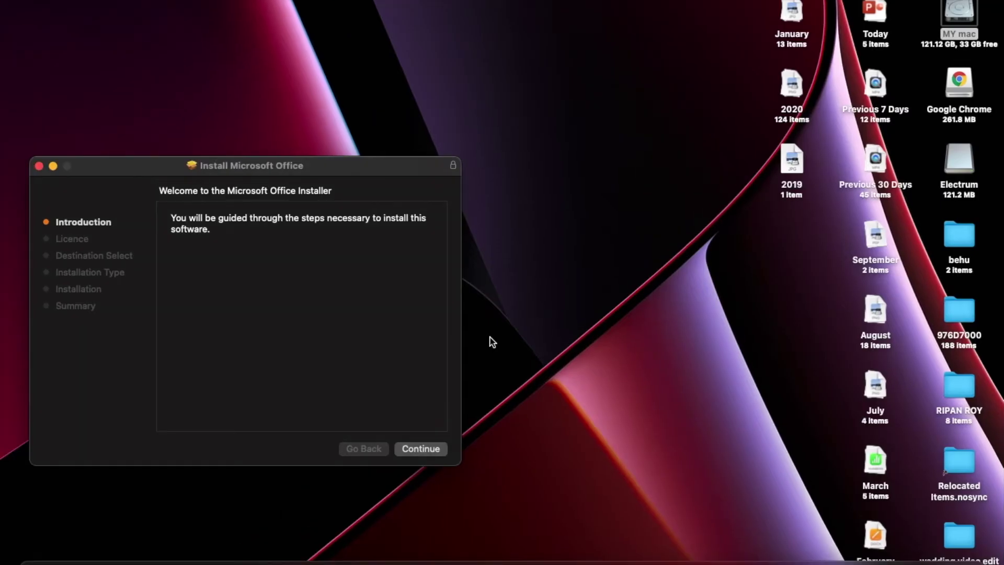
# - Advance to the Office licence agreement, disagree to quit the installer, then dismiss Launchpad
pyautogui.click(428, 453)
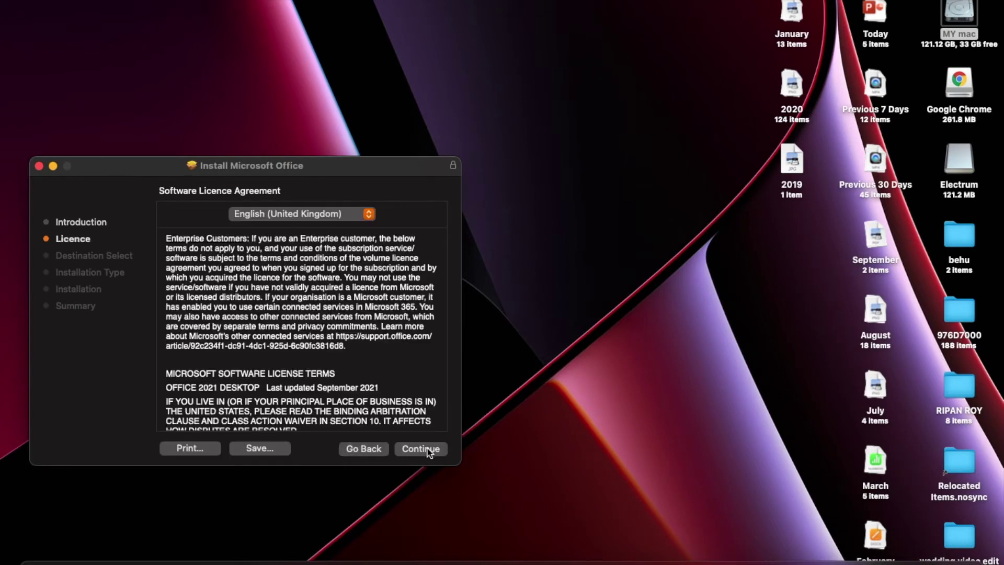
pyautogui.click(427, 451)
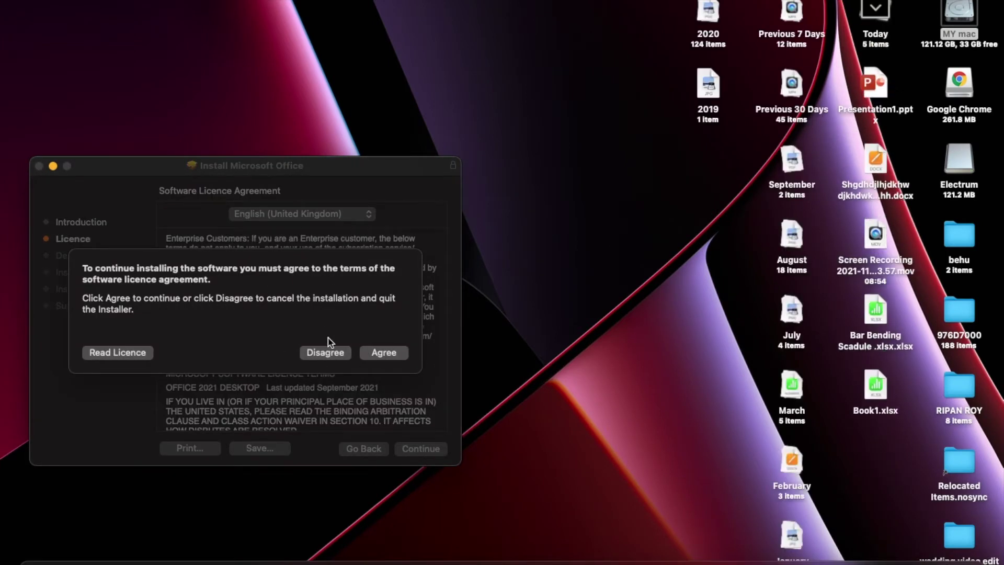
pyautogui.click(325, 353)
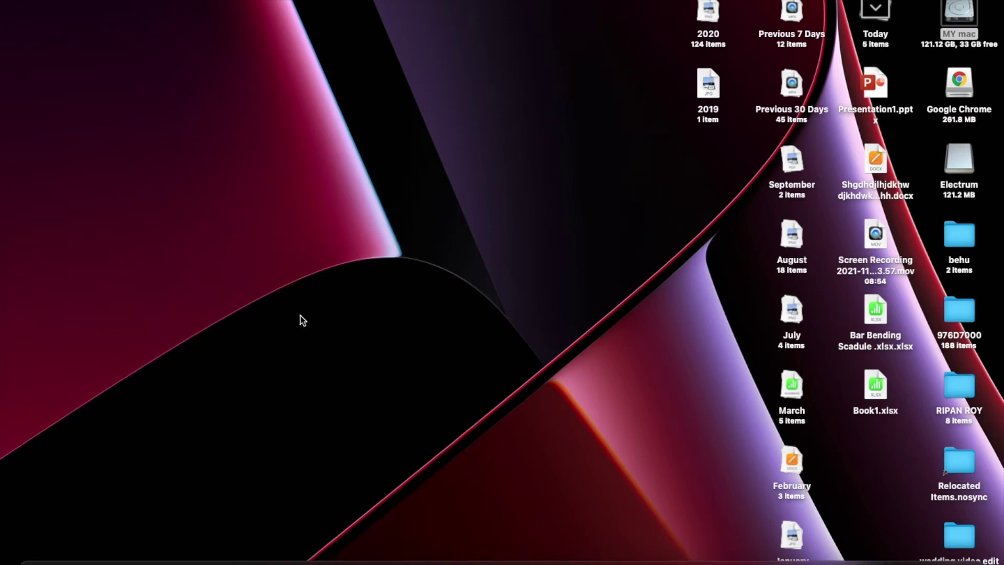
pyautogui.press('F4')
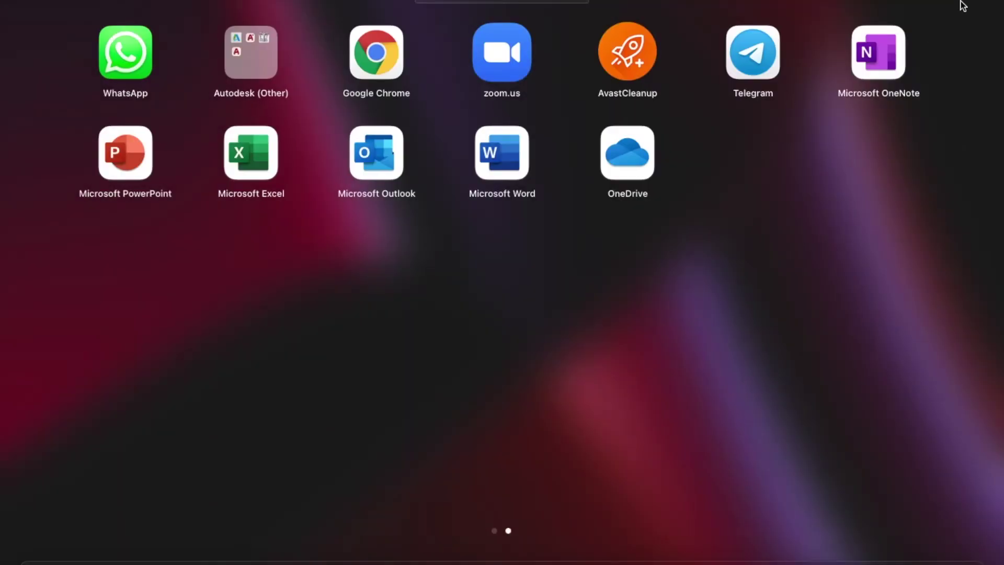
pyautogui.click(963, 6)
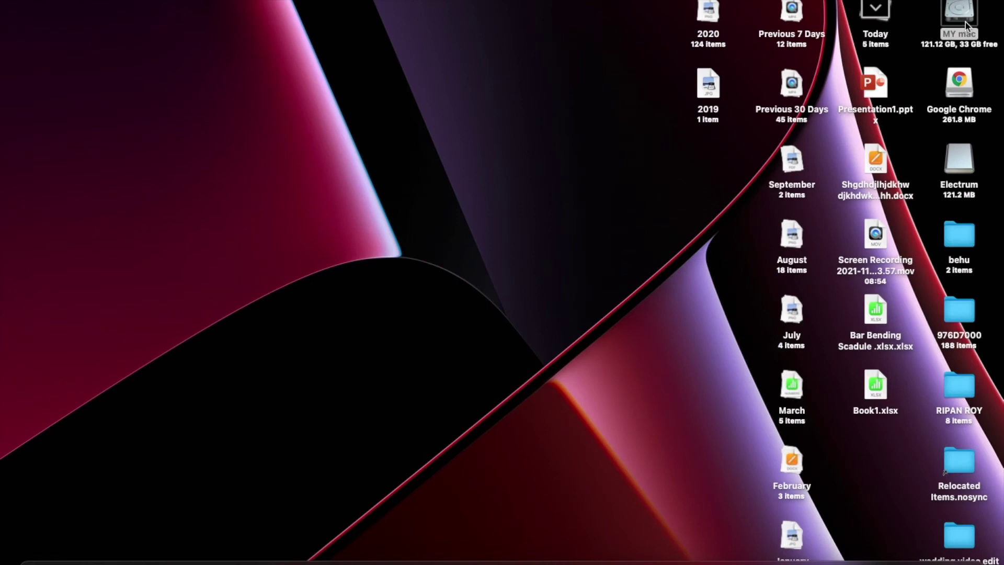
# - Launch the Office 2019 Serializer package from MY mac's Downloads folder
pyautogui.doubleClick(965, 22)
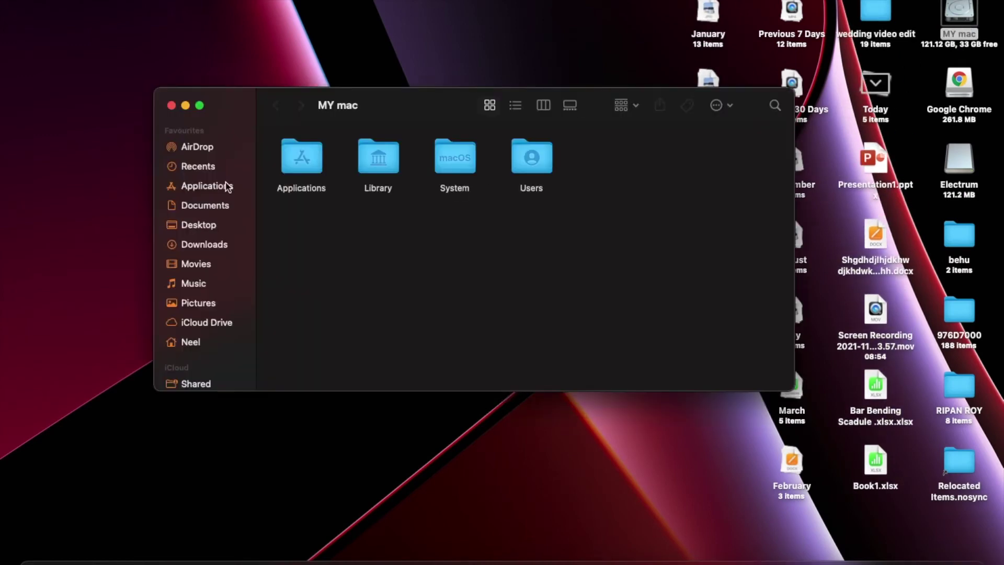
pyautogui.click(204, 249)
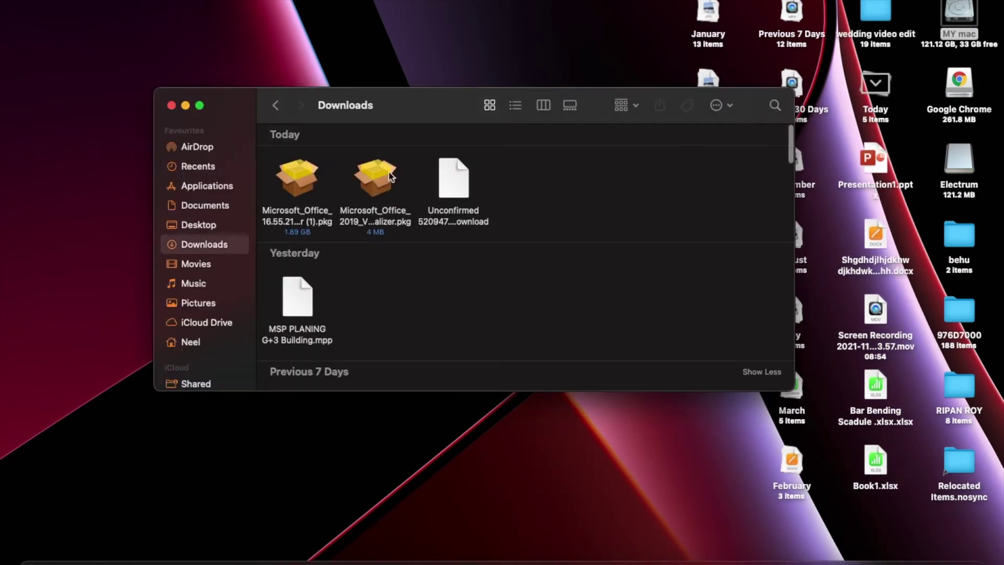
pyautogui.click(374, 187)
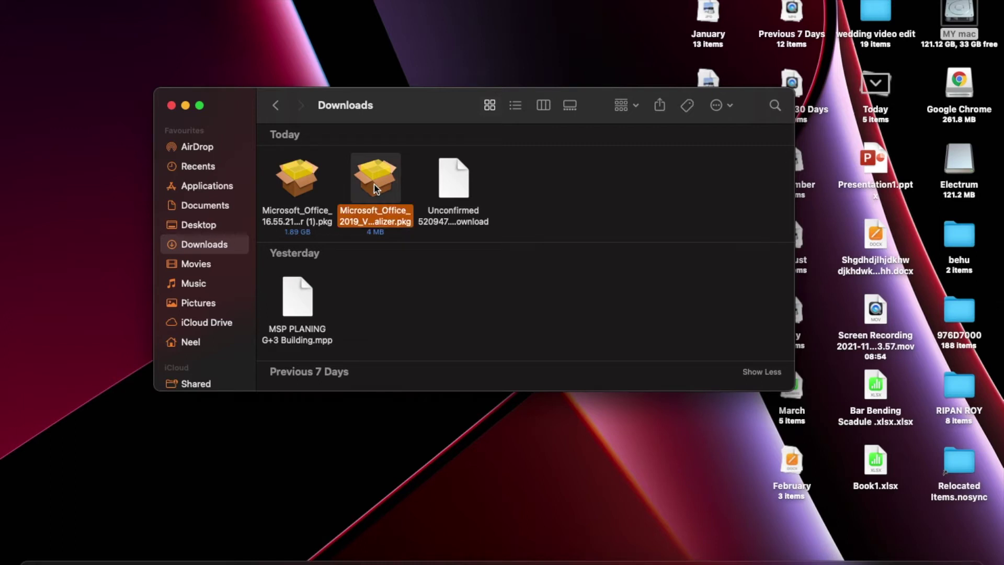
pyautogui.doubleClick(374, 187)
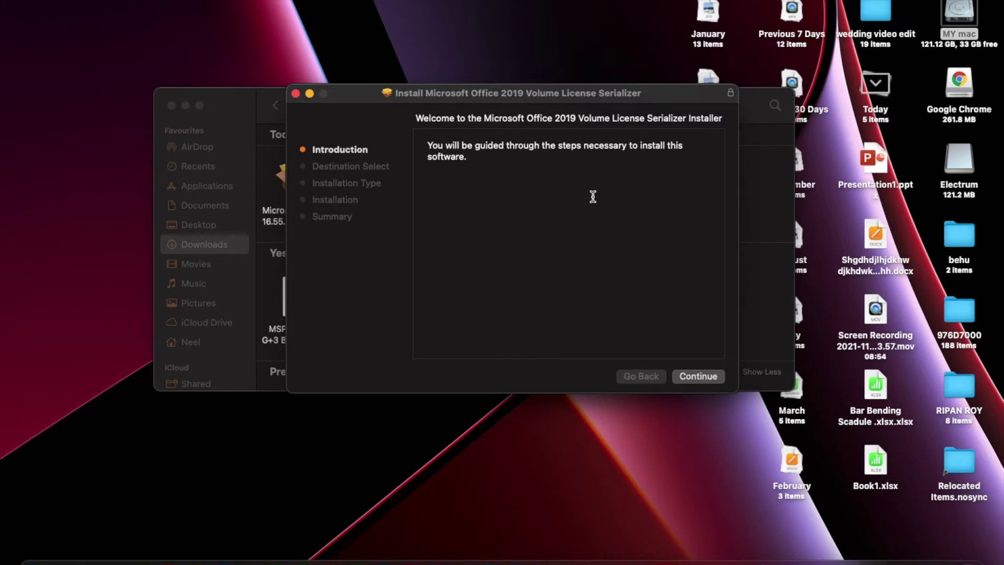
# - Step the Serializer installer forward and back, quit it, close Downloads, and show Launchpad
pyautogui.click(697, 376)
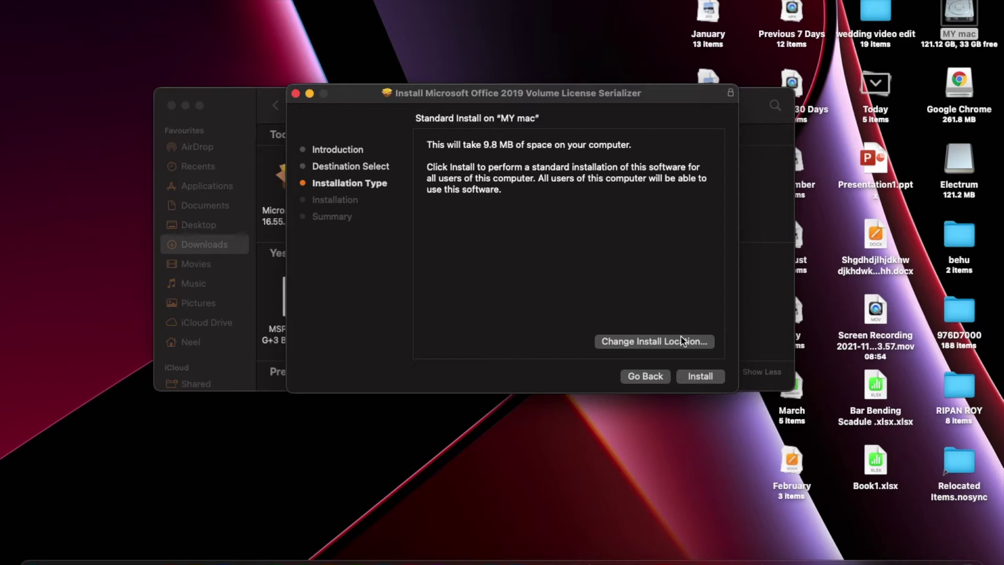
pyautogui.click(652, 376)
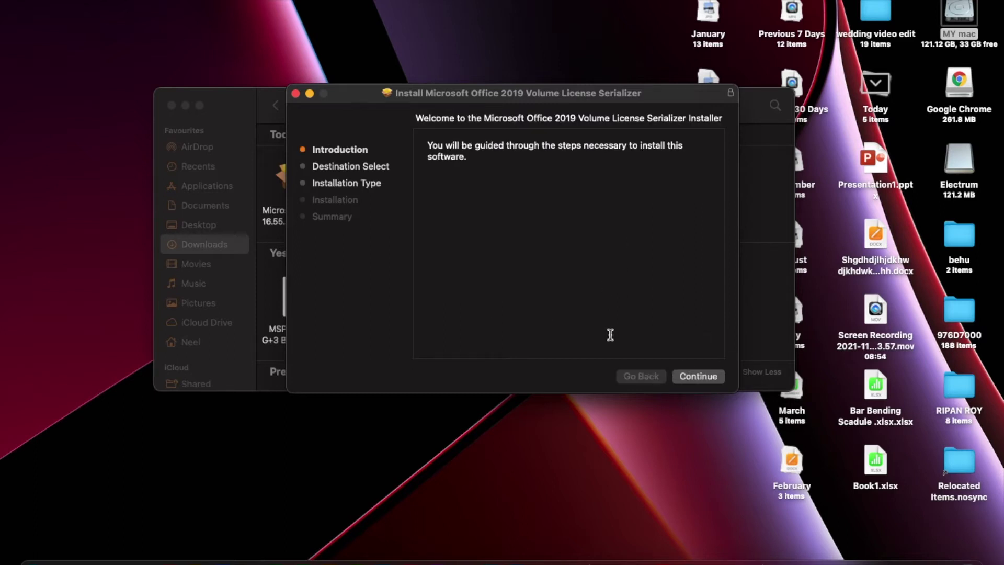
pyautogui.click(292, 94)
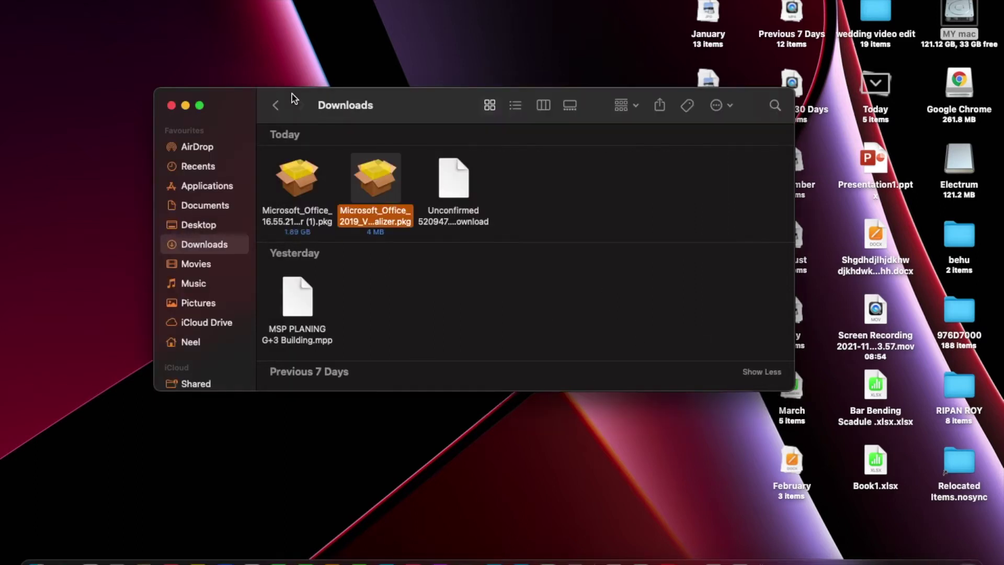
pyautogui.click(173, 108)
pyautogui.press('F4')
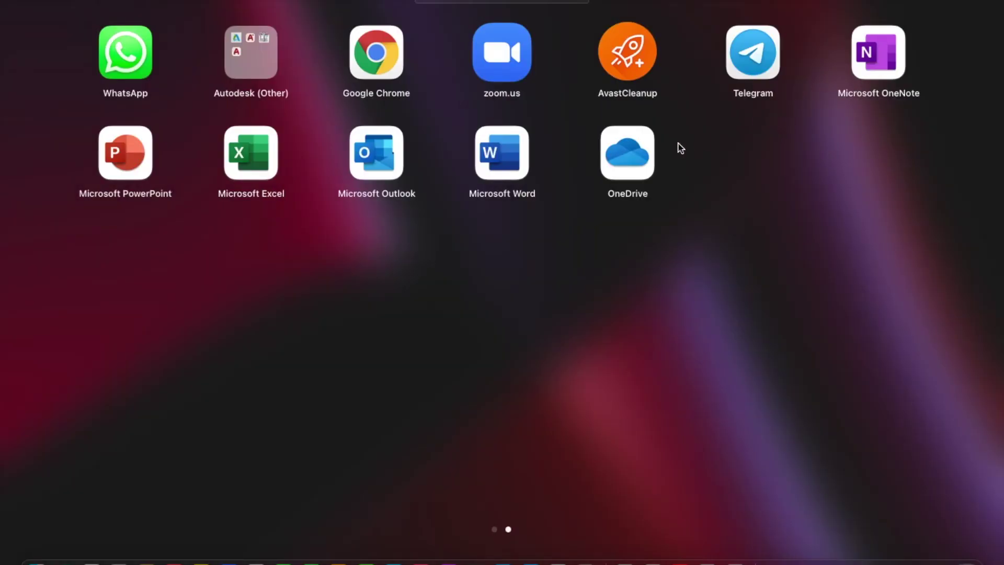
# - Launch Microsoft Excel from Launchpad and create a Blank Workbook
pyautogui.hscroll(-5, 680, 148)
pyautogui.click(242, 157)
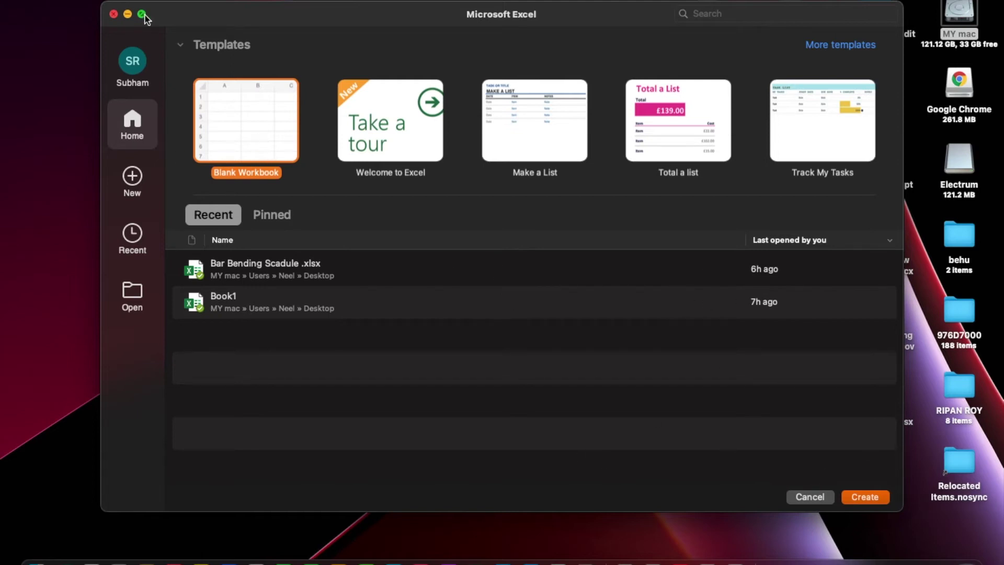
pyautogui.moveTo(141, 14)
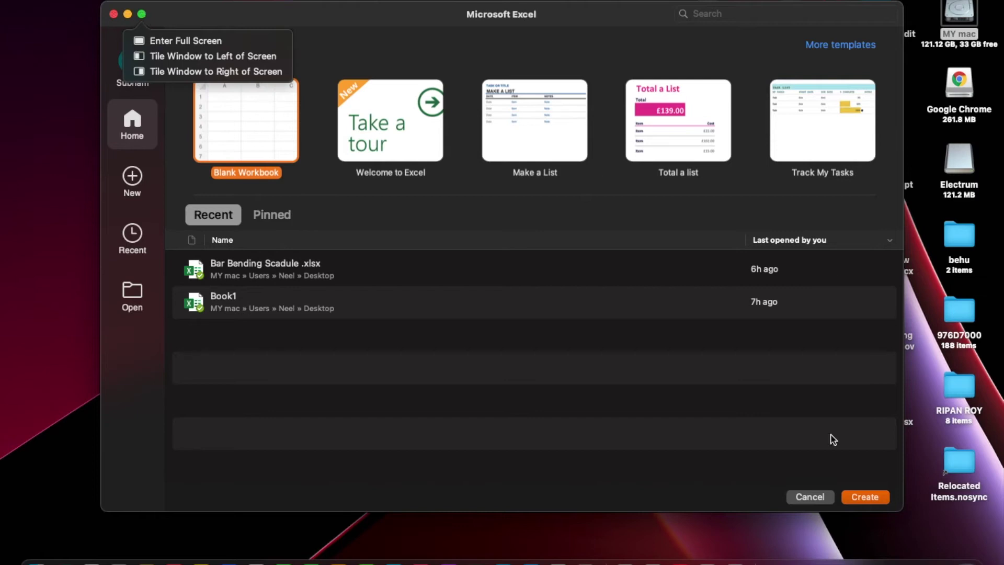
pyautogui.click(870, 496)
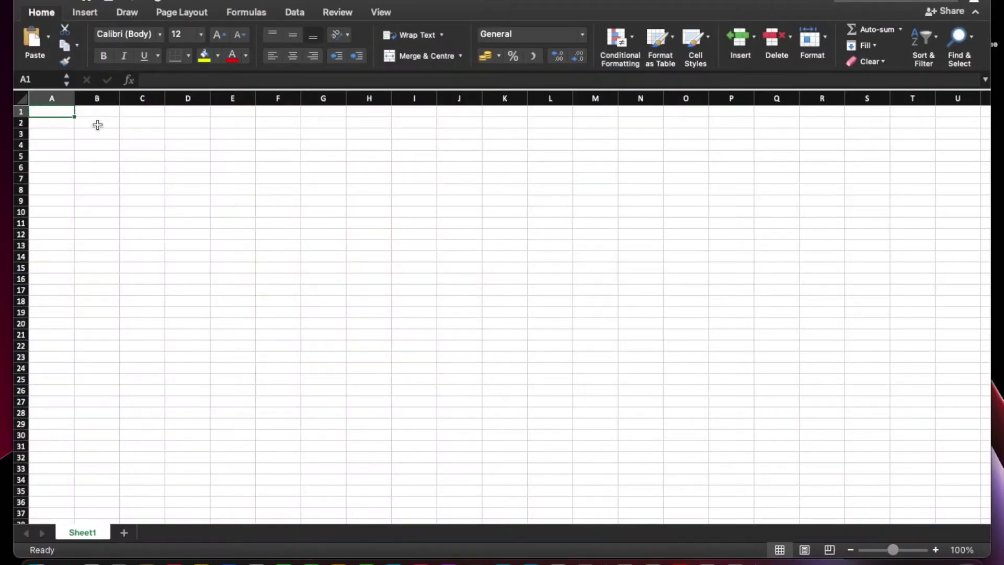
# - Enter the formula +25*2 in cell A2 so it shows 50
pyautogui.click(62, 125)
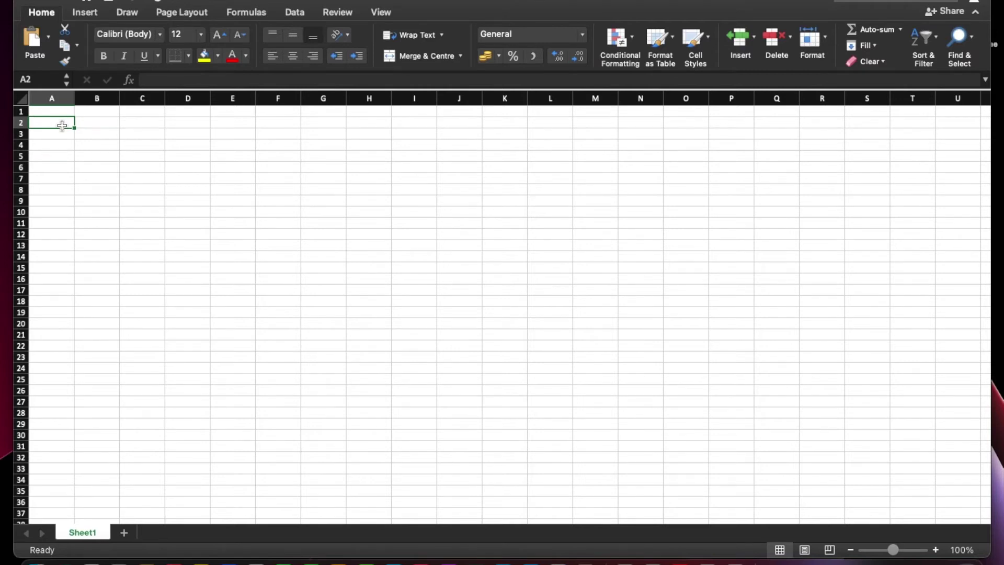
pyautogui.write('2')
pyautogui.write('5')
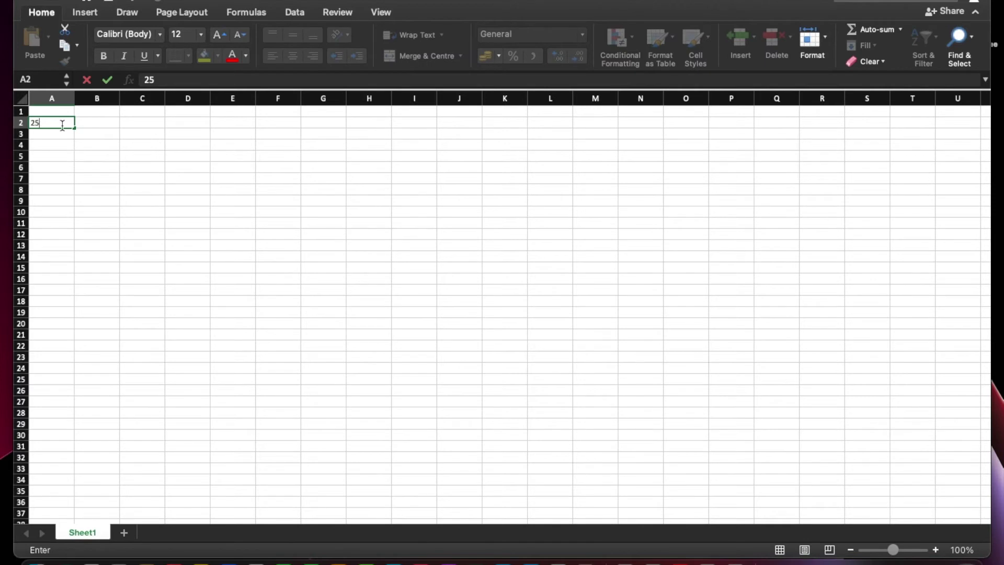
pyautogui.press('BackSpace')
pyautogui.press('BackSpace')
pyautogui.write('+')
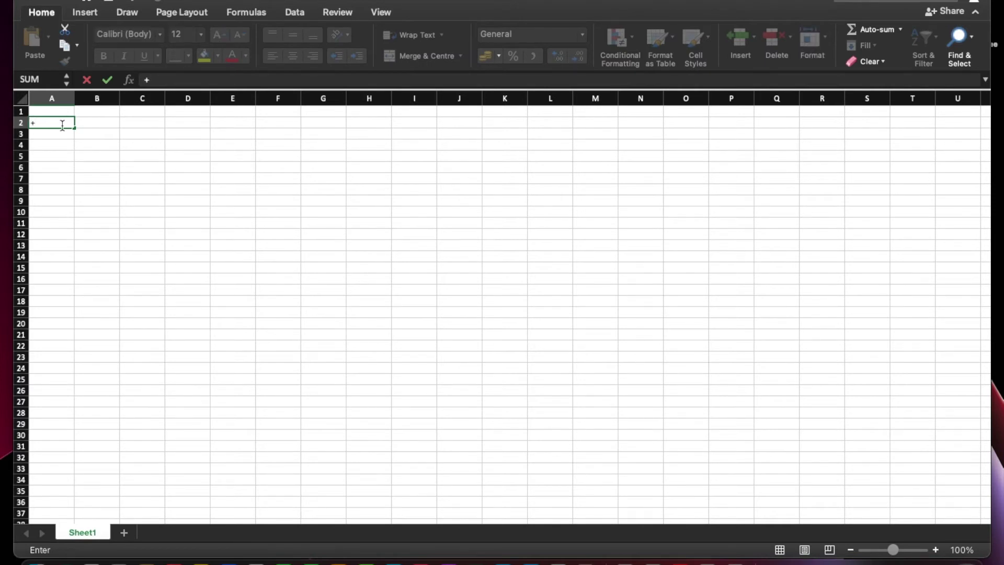
pyautogui.write('25*')
pyautogui.write('2')
pyautogui.press('Return')
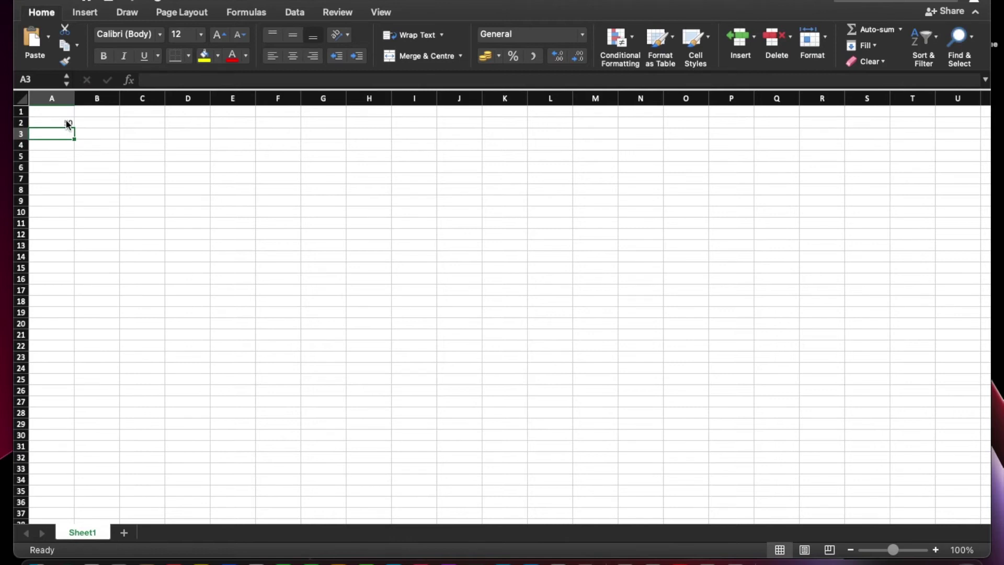
# - Check the formula in A2, then hide Excel and bring up Launchpad
pyautogui.click(83, 131)
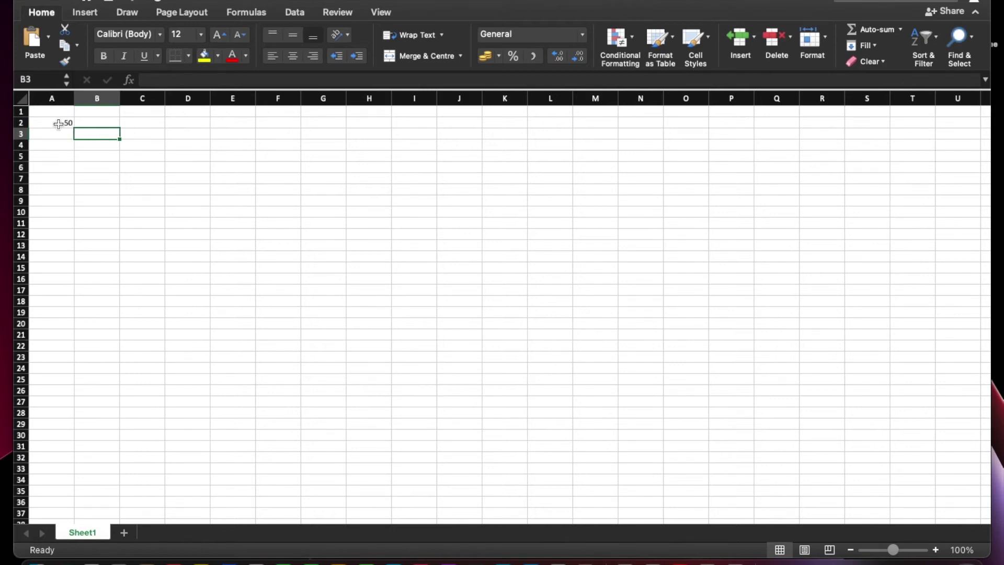
pyautogui.click(58, 124)
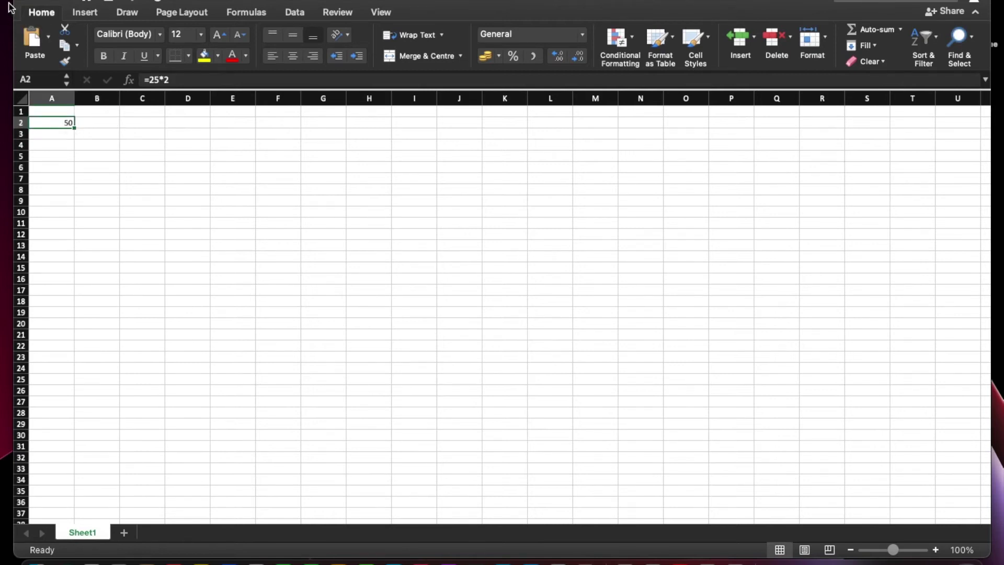
pyautogui.press('super+h')
pyautogui.press('F4')
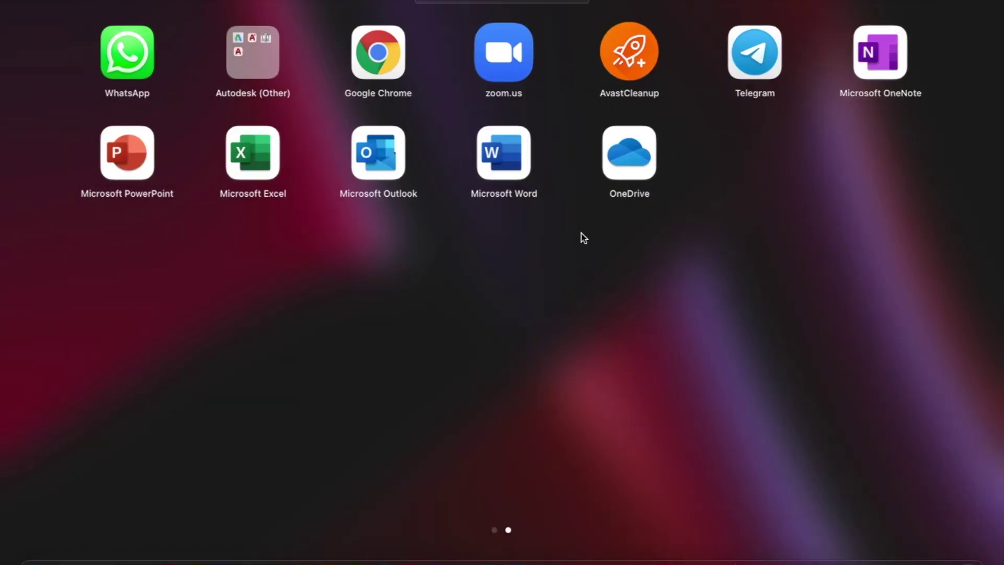
# - Create a full-screen blank Word document and type a one-line self-introduction
pyautogui.click(513, 156)
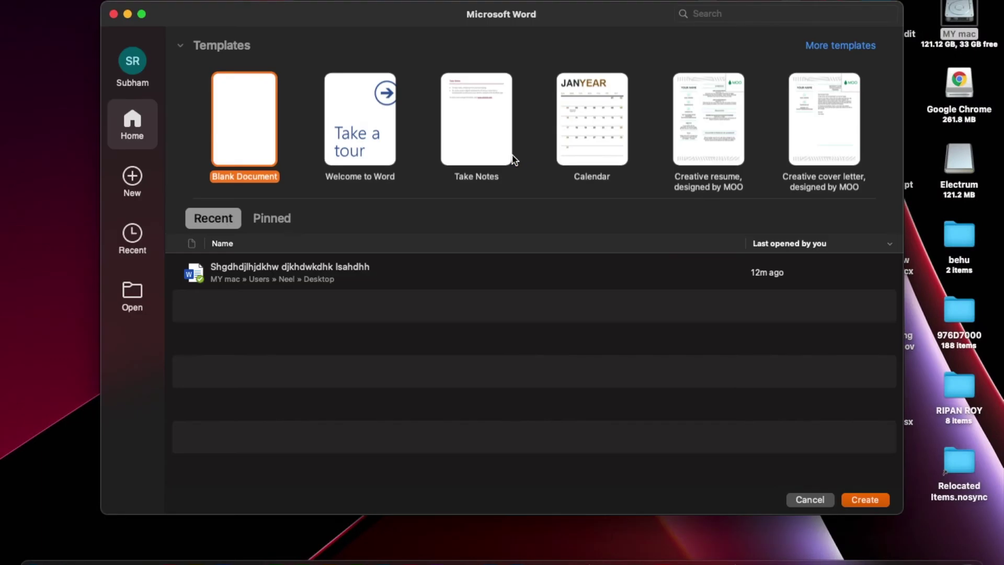
pyautogui.click(865, 501)
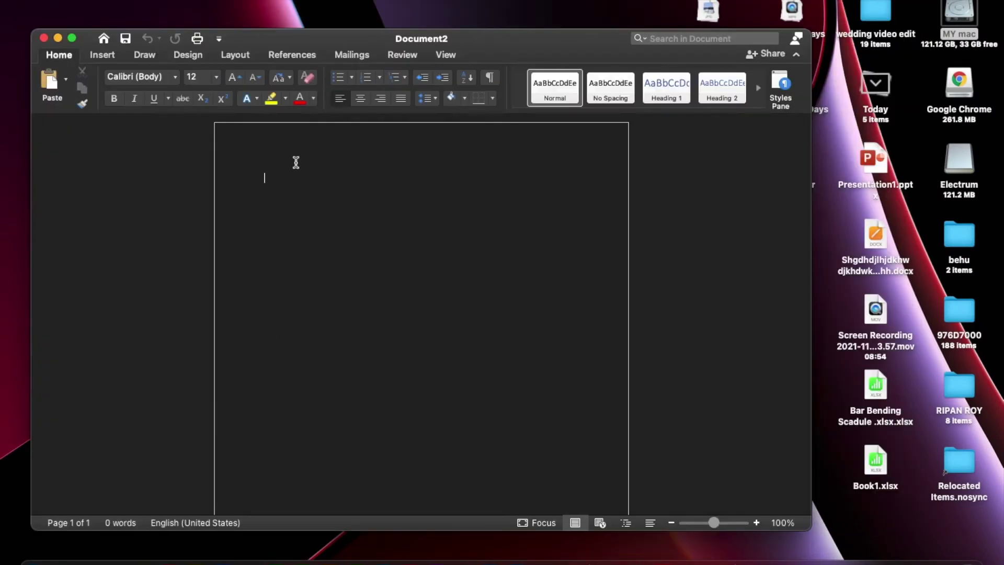
pyautogui.click(72, 38)
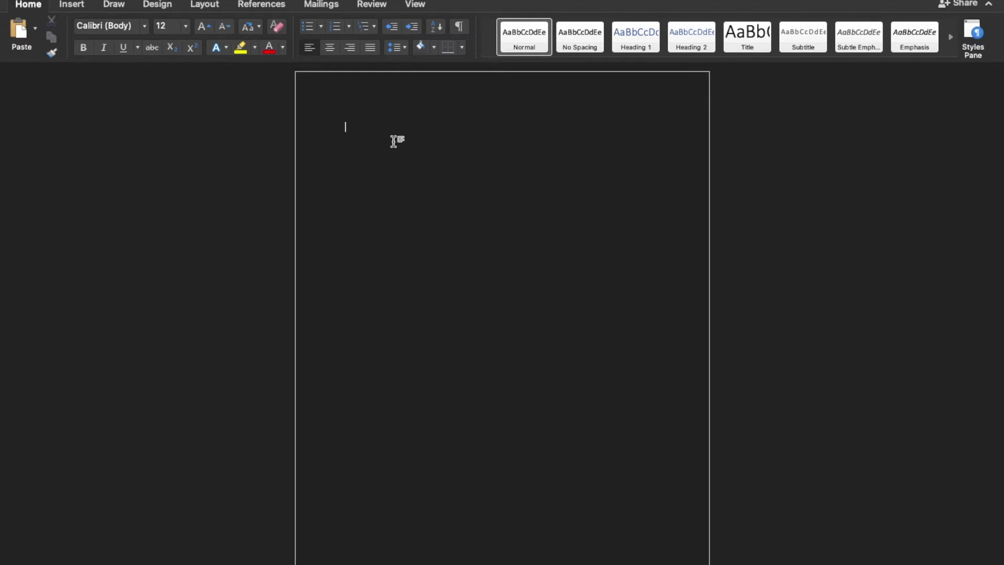
pyautogui.write('My Name is Subham Roy')
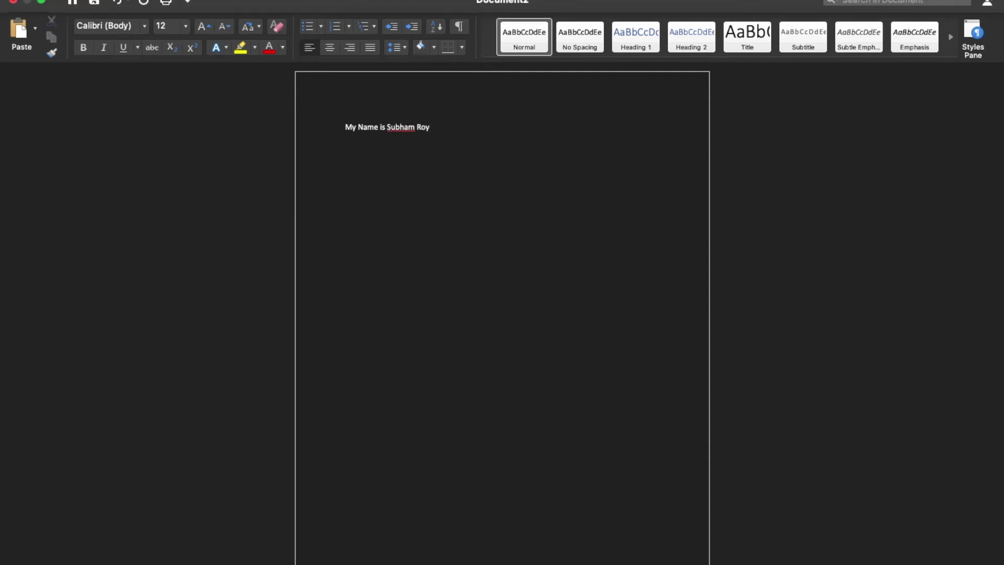
pyautogui.click(83, 0)
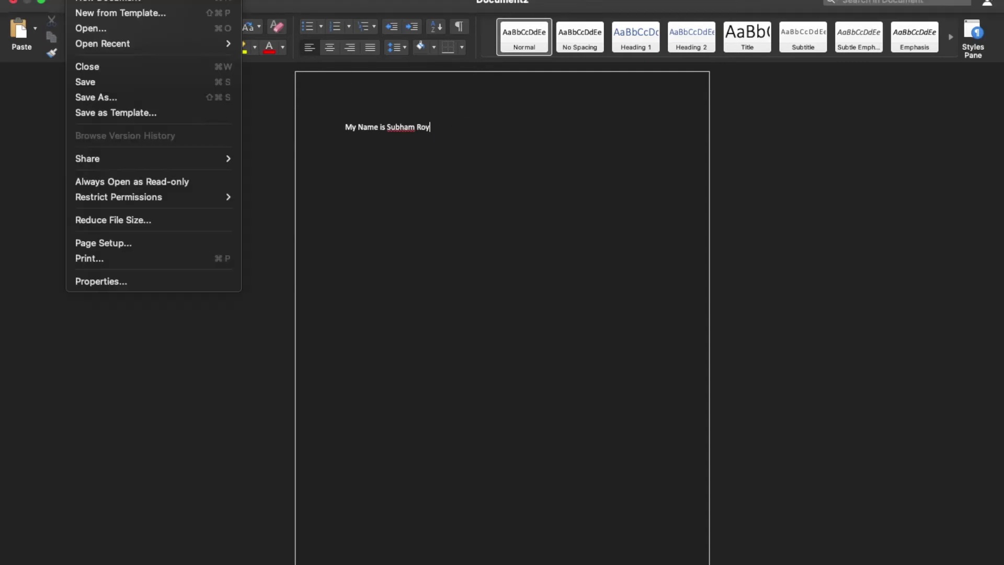
# - Save the document as a .docx on the Desktop and exit full screen
pyautogui.click(122, 82)
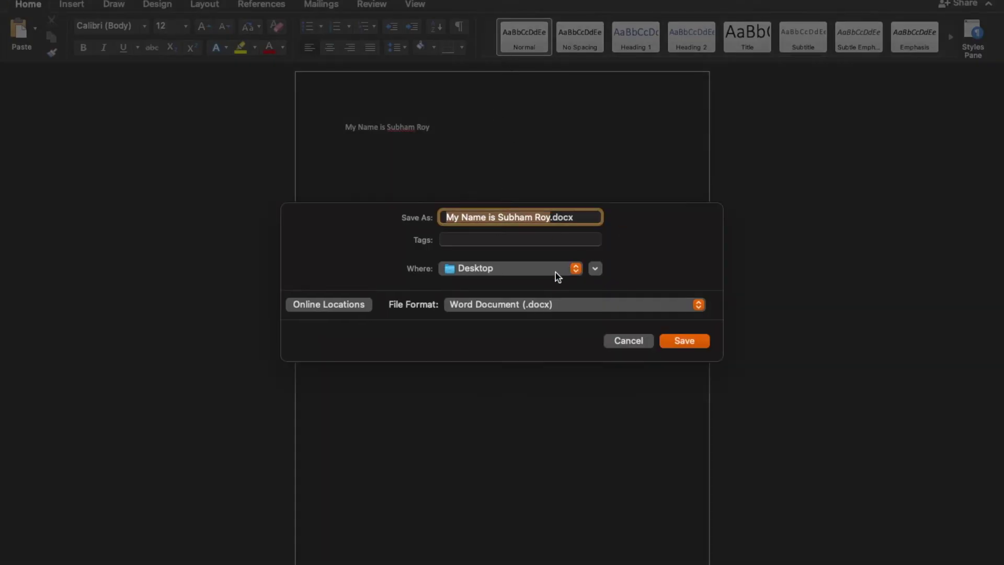
pyautogui.click(555, 272)
pyautogui.click(558, 272)
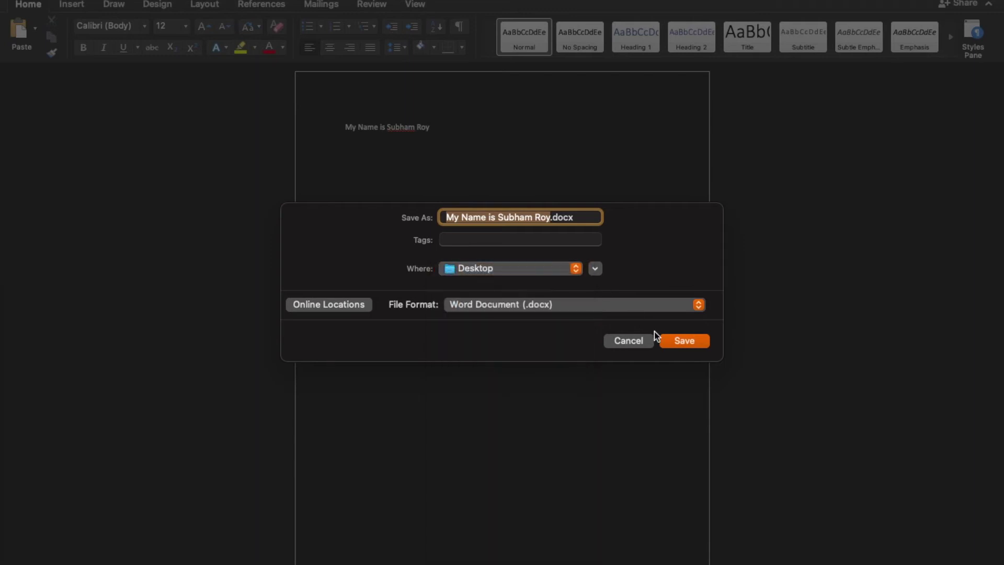
pyautogui.click(681, 342)
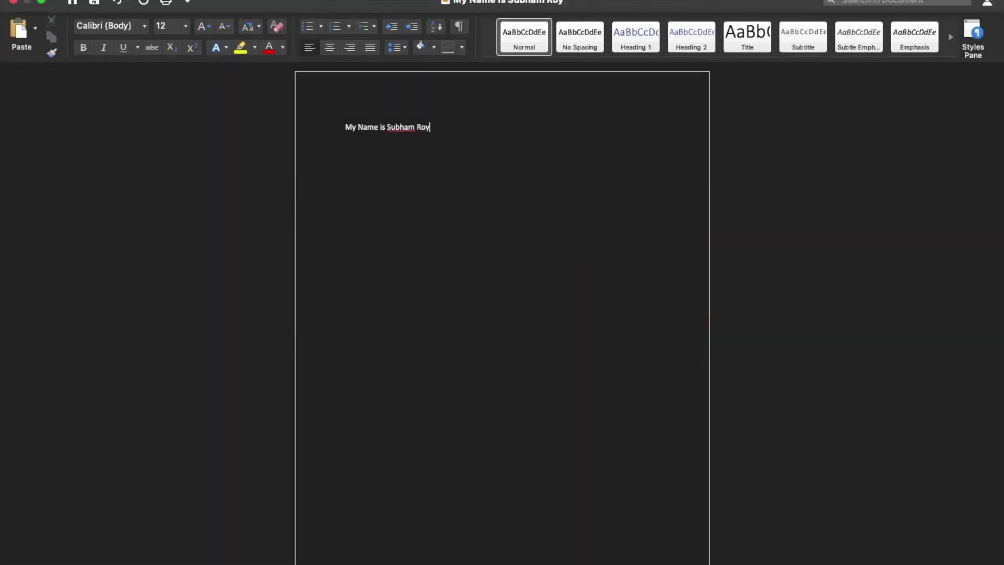
pyautogui.click(44, 4)
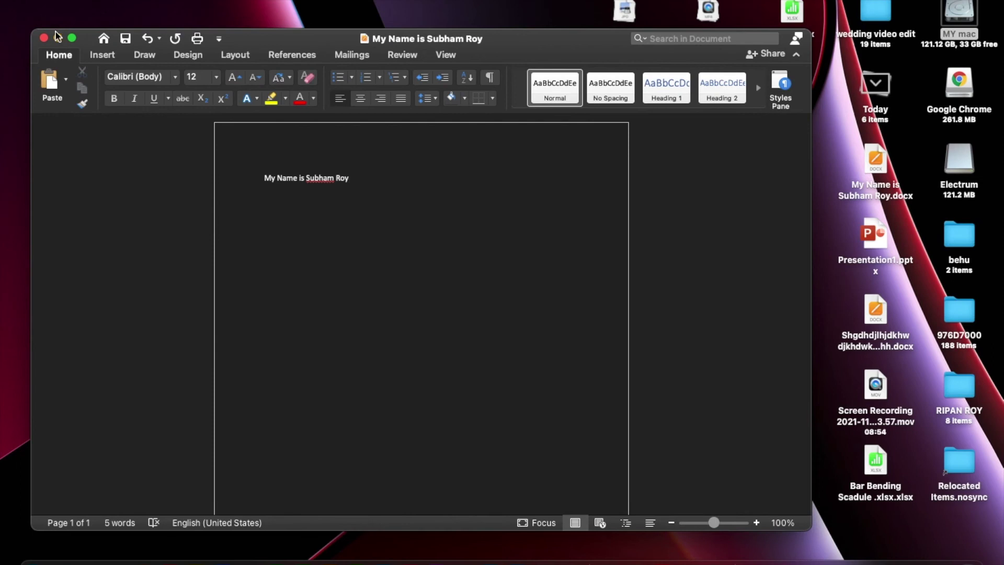
# - Reopen the saved .docx from the Desktop, close it, and launch PowerPoint from Launchpad
pyautogui.press('super+q')
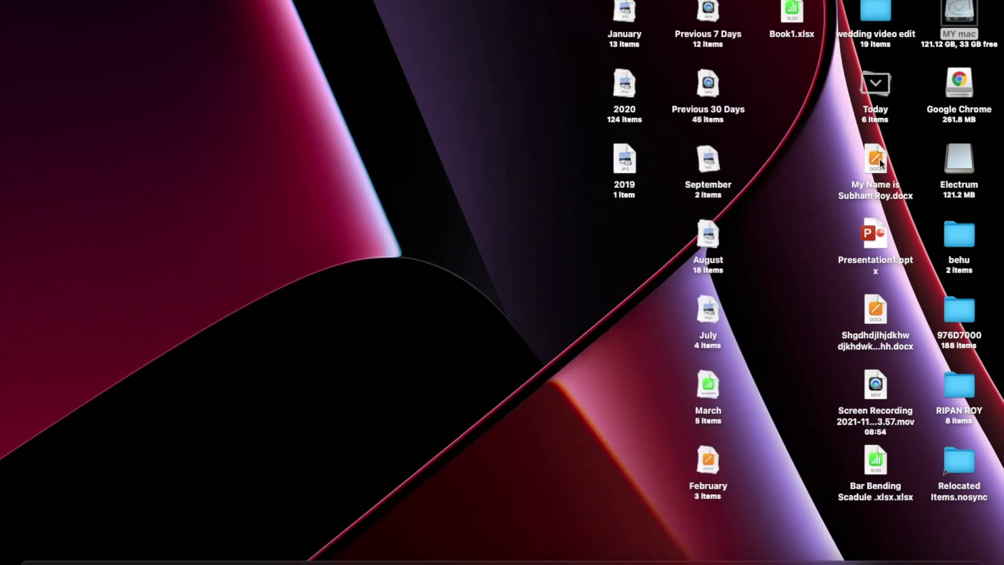
pyautogui.click(867, 166)
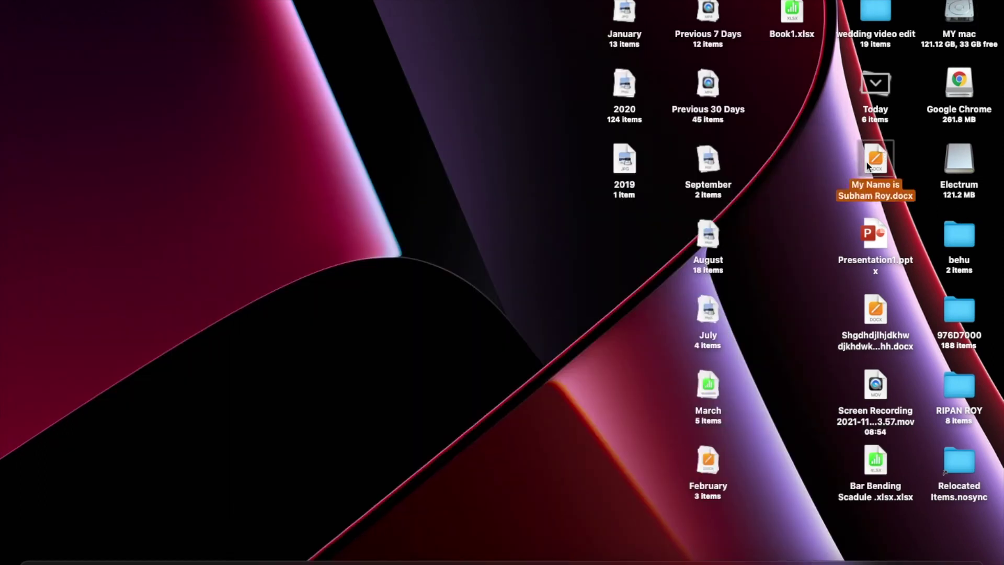
pyautogui.doubleClick(867, 166)
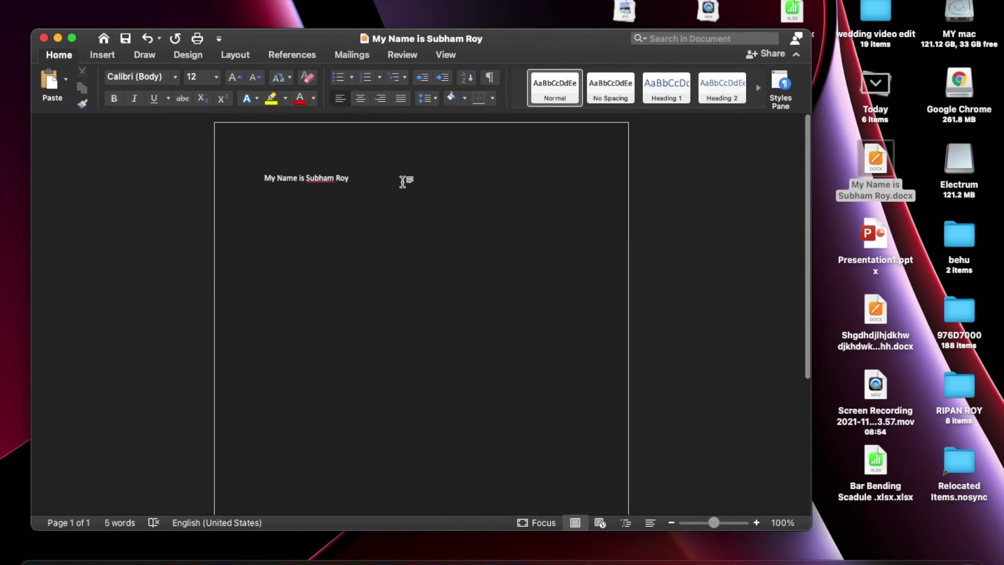
pyautogui.click(43, 38)
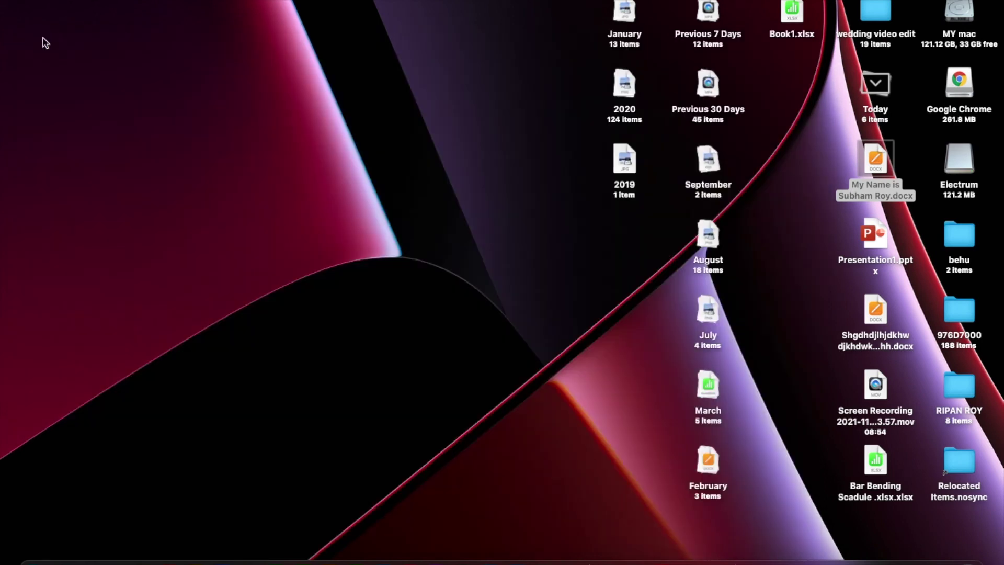
pyautogui.press('F4')
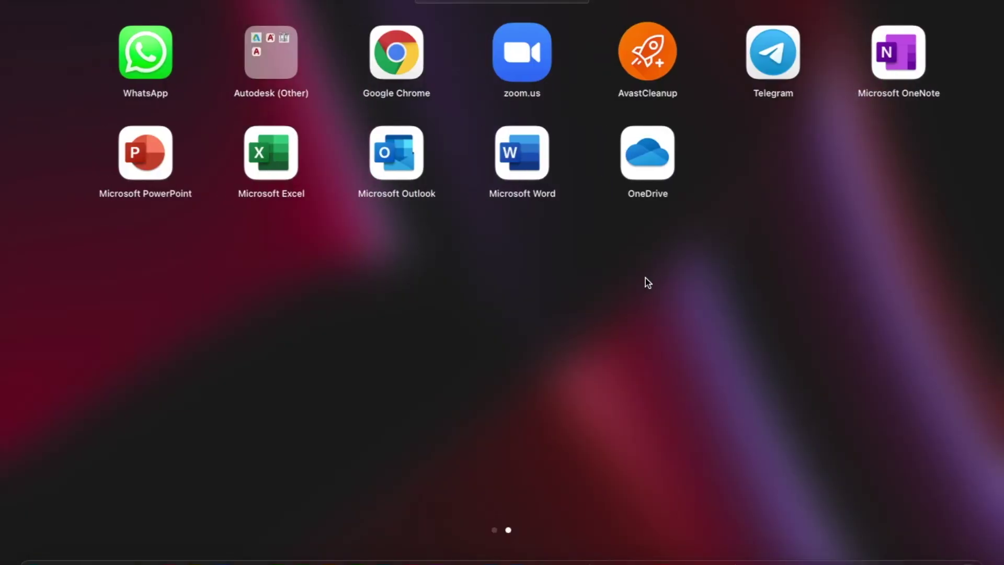
pyautogui.click(124, 159)
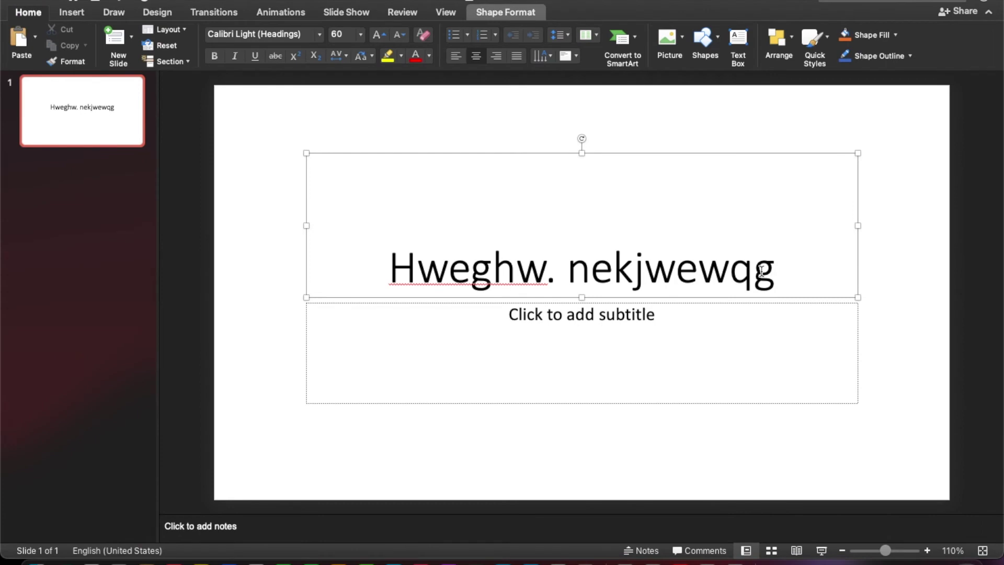
# - Retitle the slide 'sdgjshdgshd wewuehewdb' with a second line 'bshagjdjd'
pyautogui.click(761, 271)
pyautogui.tripleClick(780, 271)
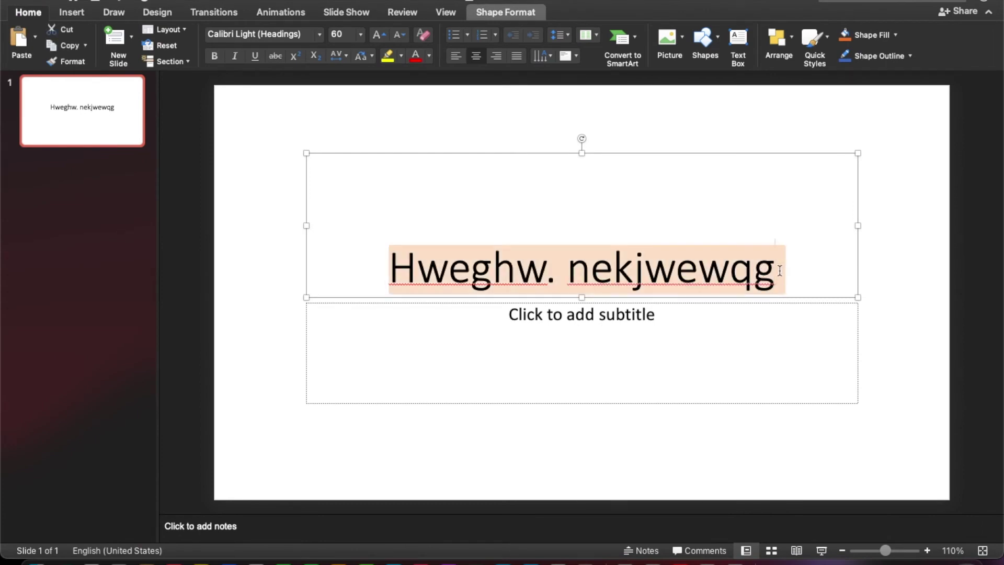
pyautogui.click(780, 271)
pyautogui.tripleClick(779, 271)
pyautogui.press('BackSpace')
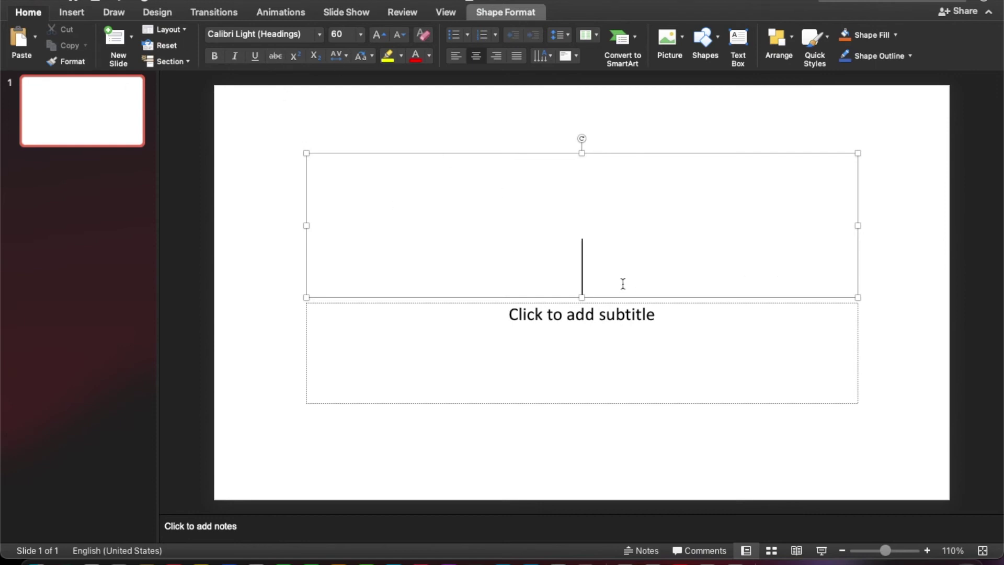
pyautogui.write('sdgjshdgshd')
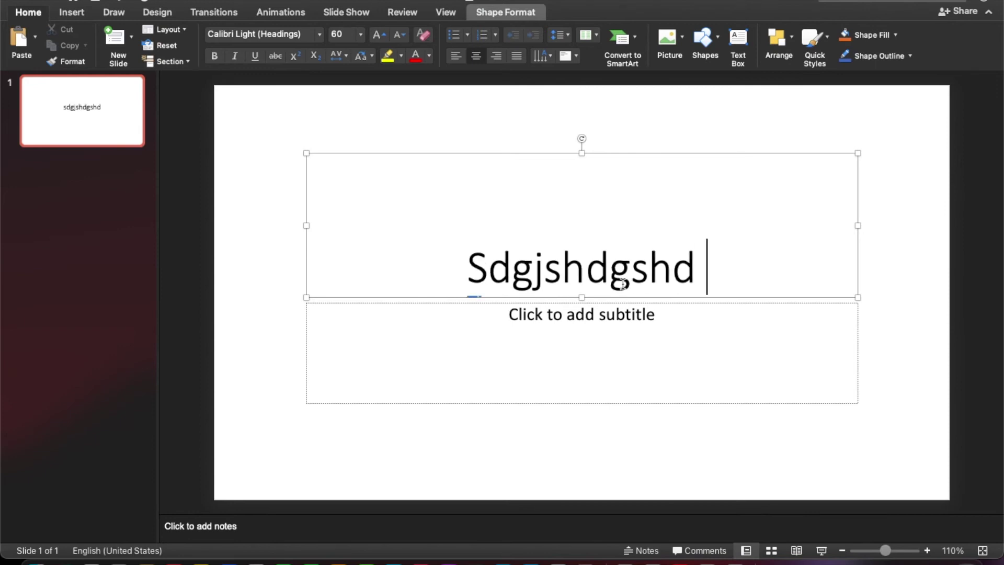
pyautogui.write(' wewuehewdb')
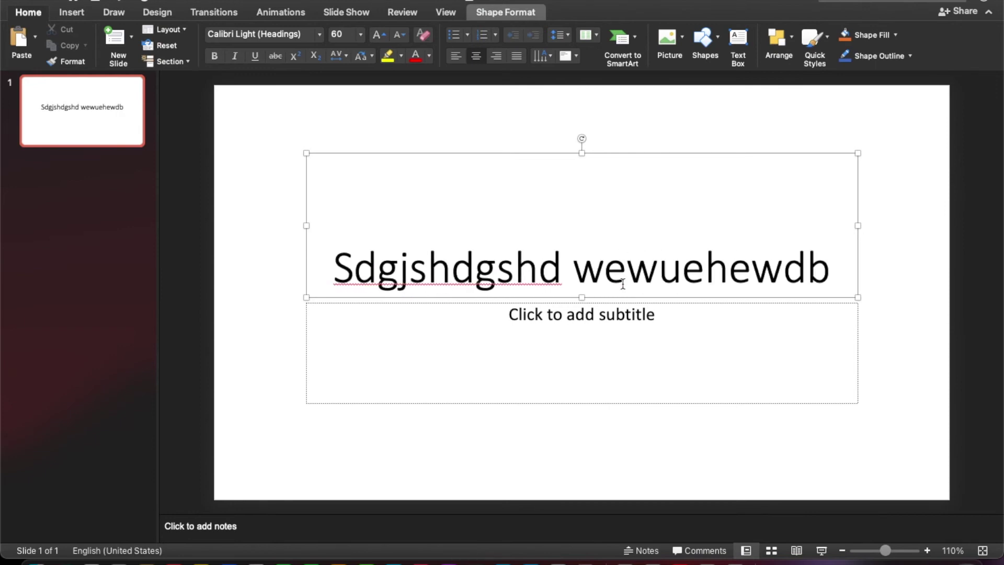
pyautogui.press('Return')
pyautogui.write('bshagjdjd')
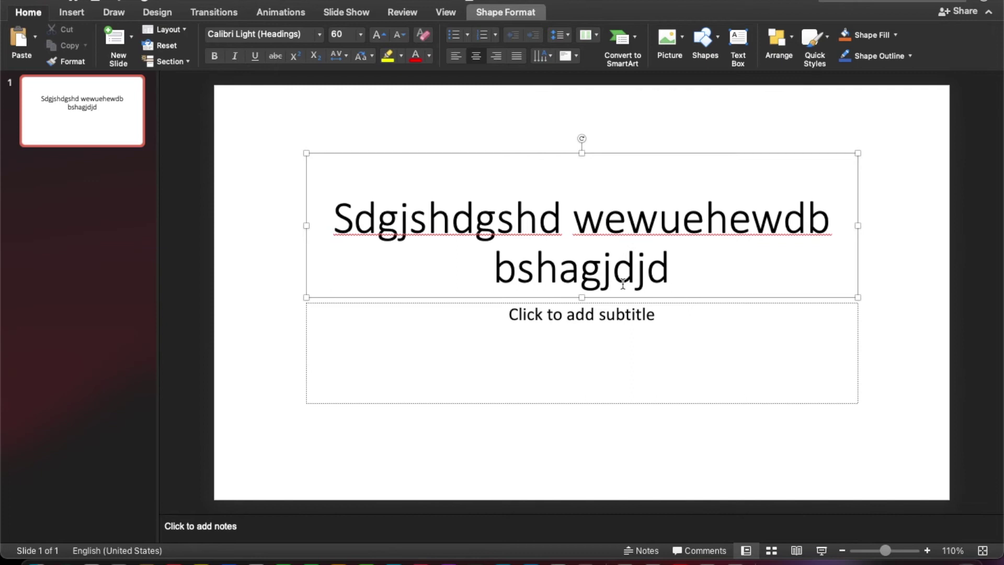
pyautogui.click(672, 308)
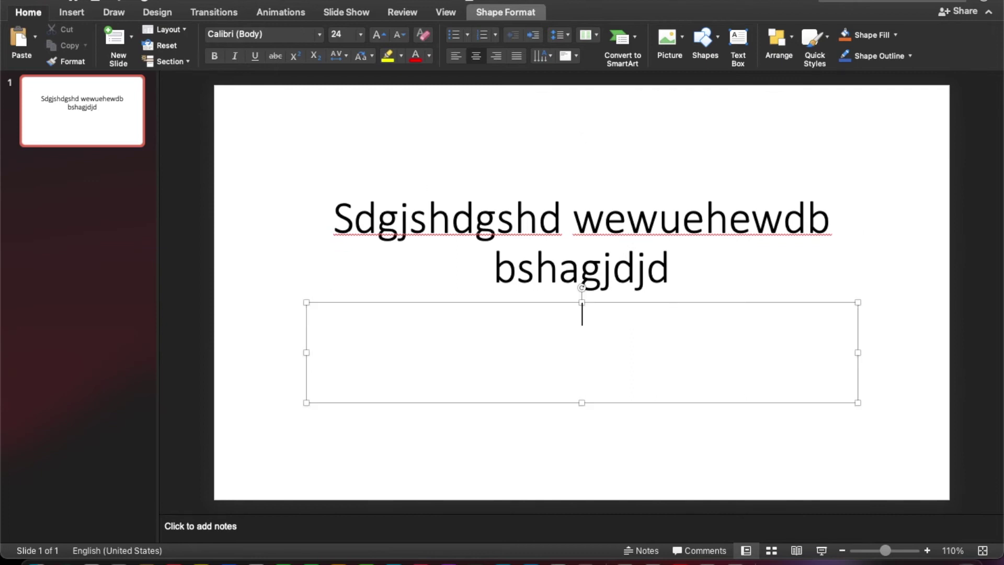
# - Insert the Joker photo from the photo library into the slide's subtitle area
pyautogui.click(80, 19)
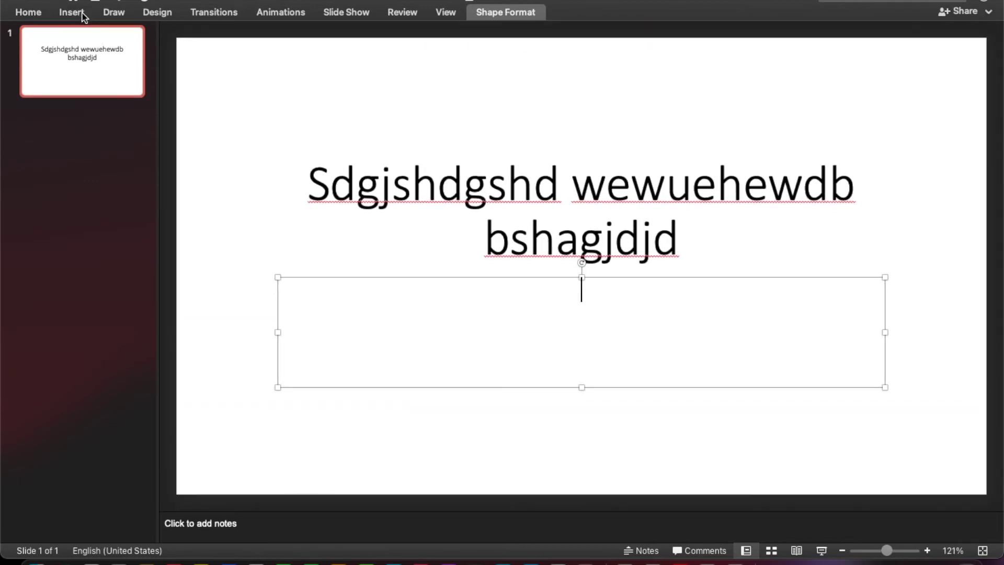
pyautogui.click(112, 46)
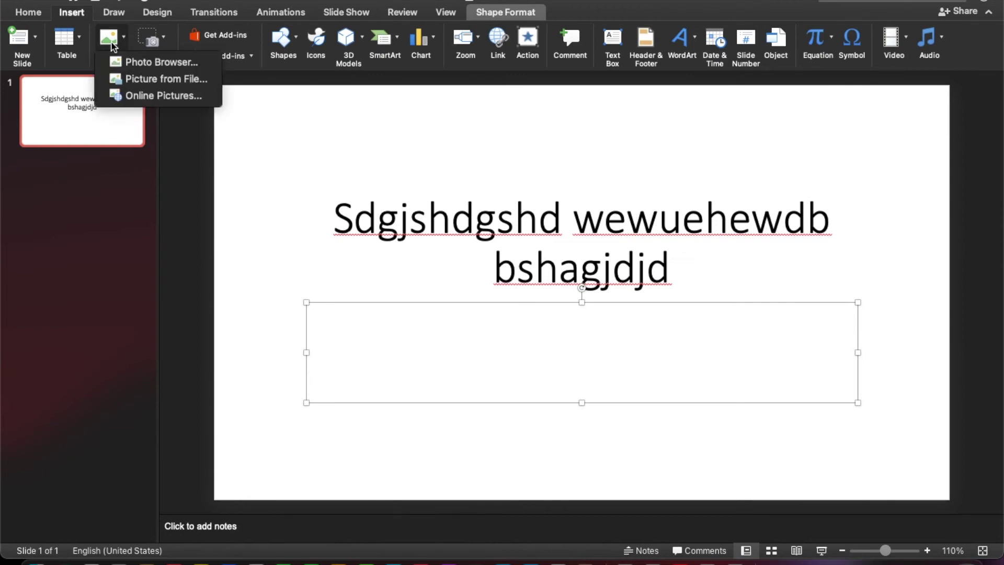
pyautogui.click(158, 66)
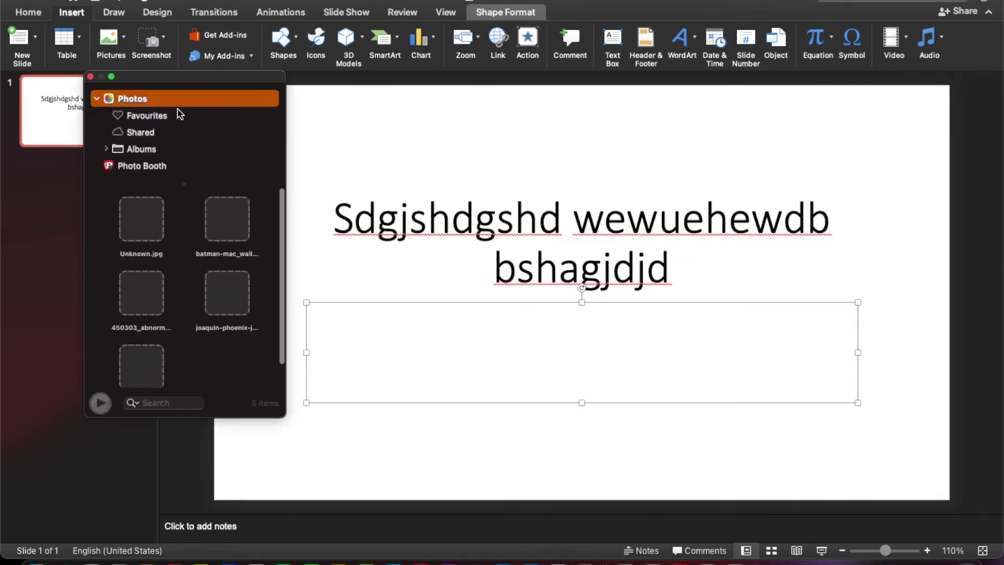
pyautogui.click(230, 282)
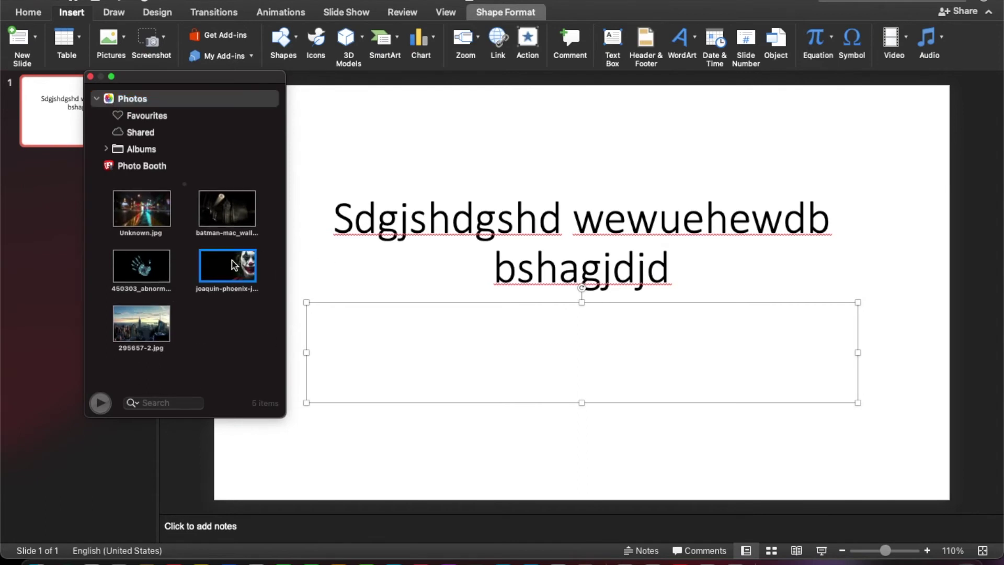
pyautogui.moveTo(233, 265); pyautogui.dragTo(233, 293)
pyautogui.click(145, 223)
pyautogui.moveTo(243, 264); pyautogui.dragTo(533, 337)
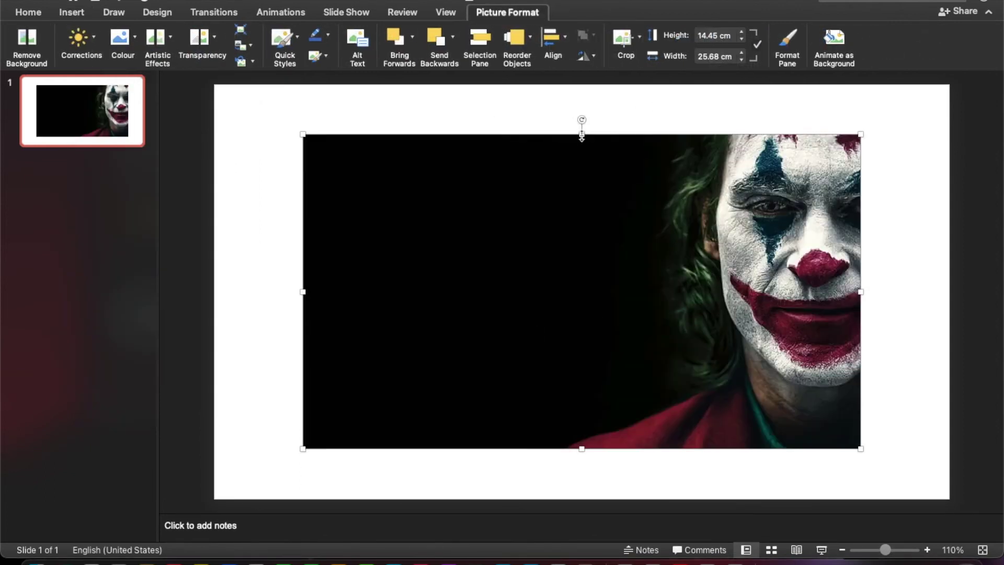
# - Shrink the Joker picture from its top and left edges and move it below the two-line title
pyautogui.moveTo(581, 135); pyautogui.dragTo(581, 247)
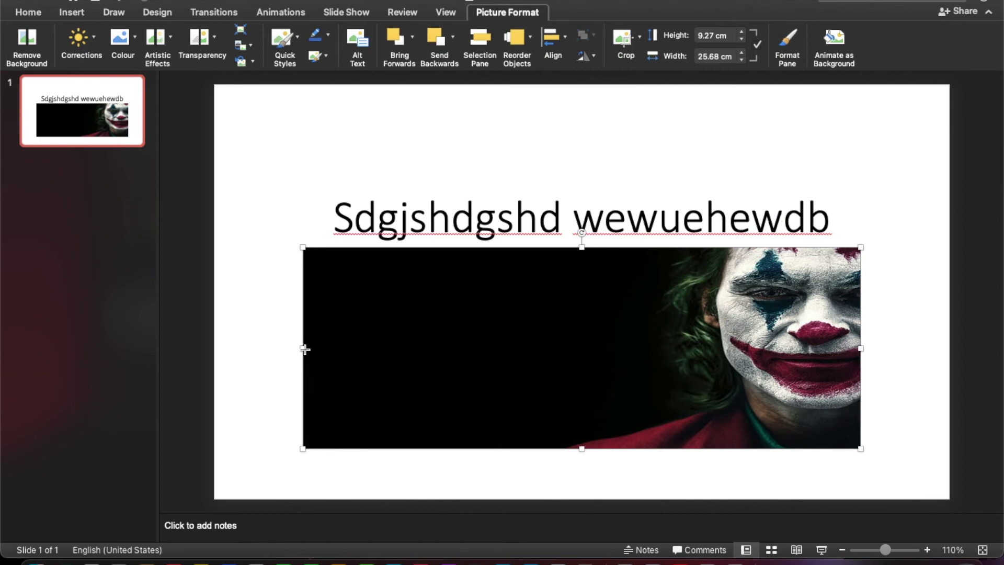
pyautogui.moveTo(303, 348); pyautogui.dragTo(480, 381)
pyautogui.moveTo(622, 336); pyautogui.dragTo(507, 367)
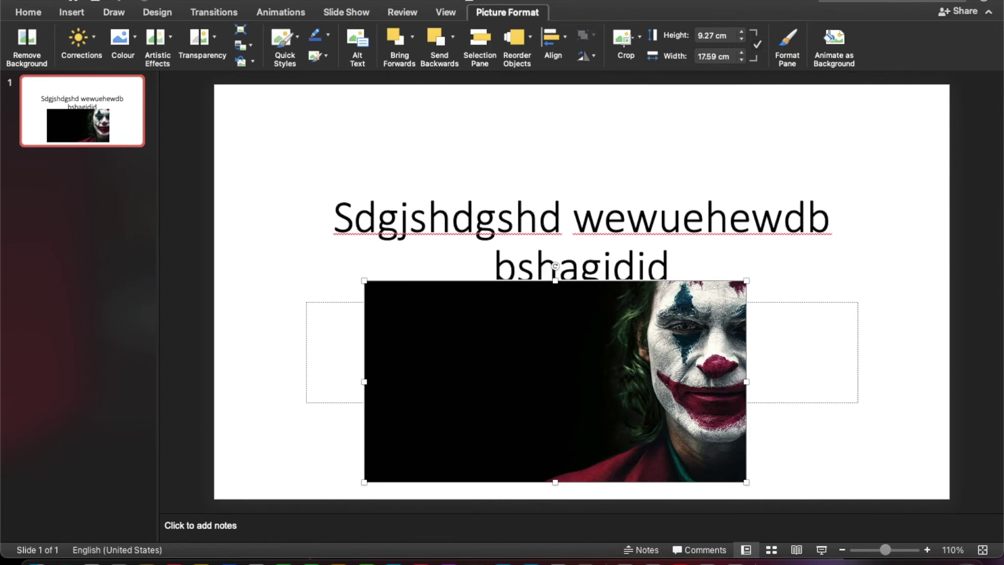
pyautogui.click(113, 1)
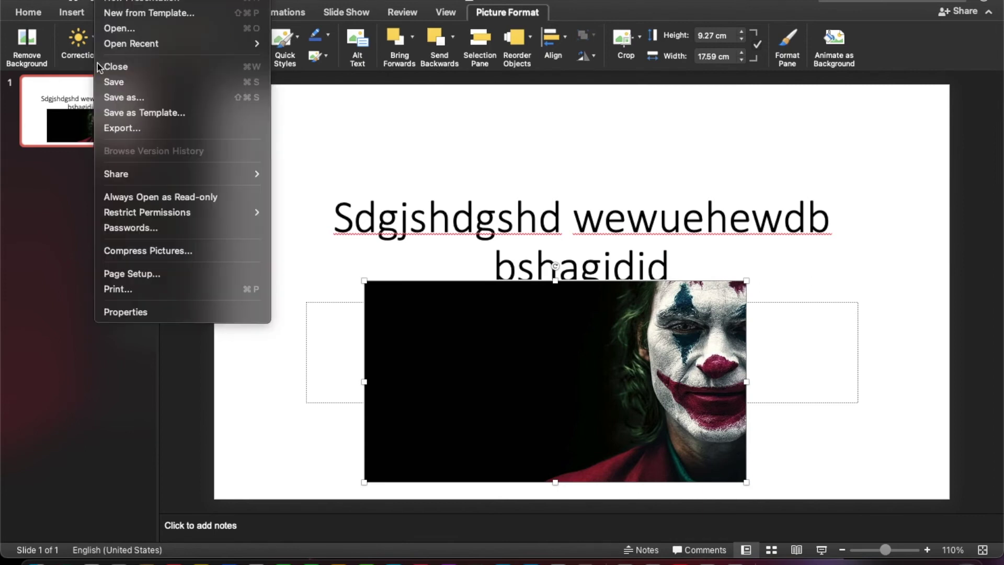
# - Close the leftover Photos browser and return to the slide with the Joker picture deselected
pyautogui.click(151, 90)
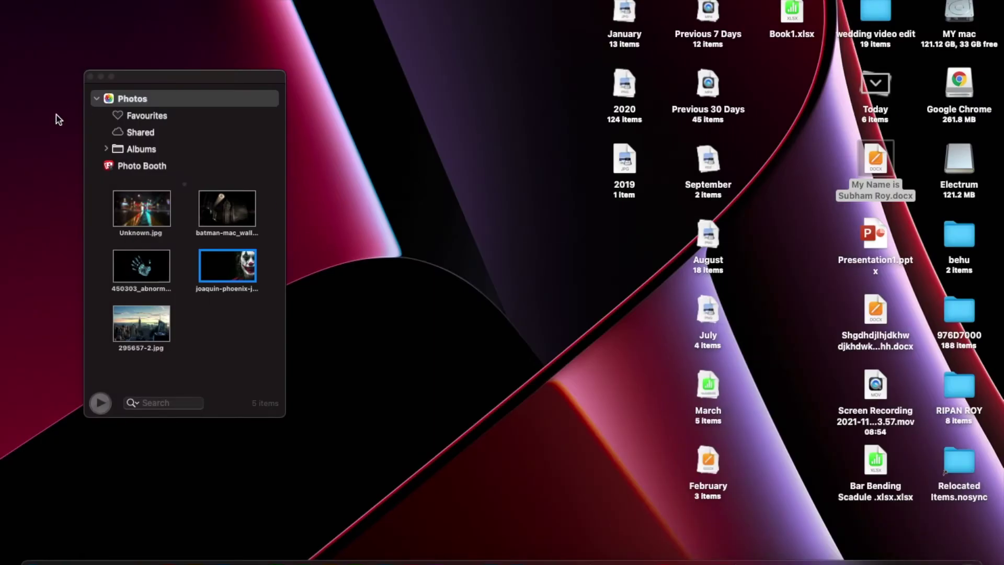
pyautogui.click(91, 76)
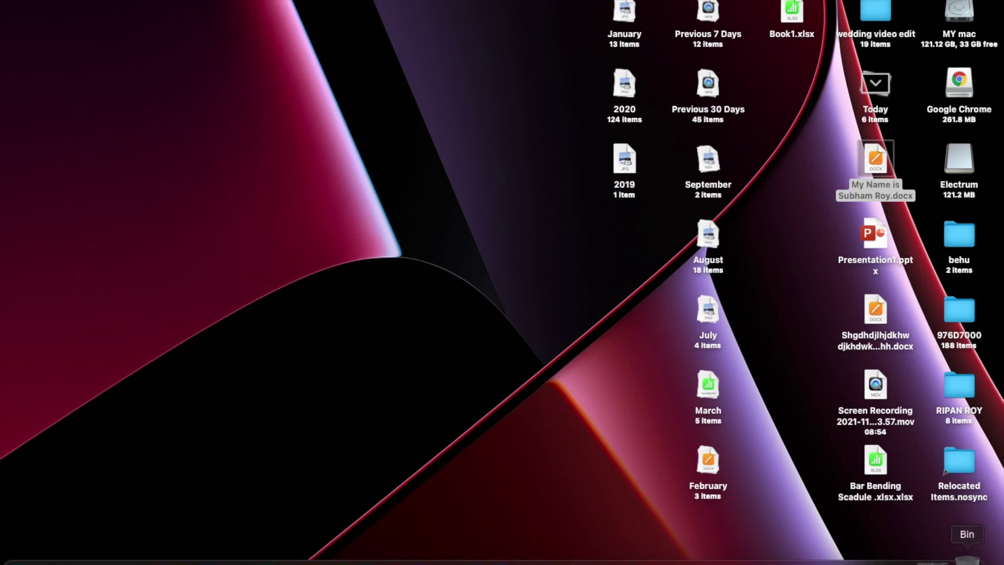
pyautogui.click(967, 558)
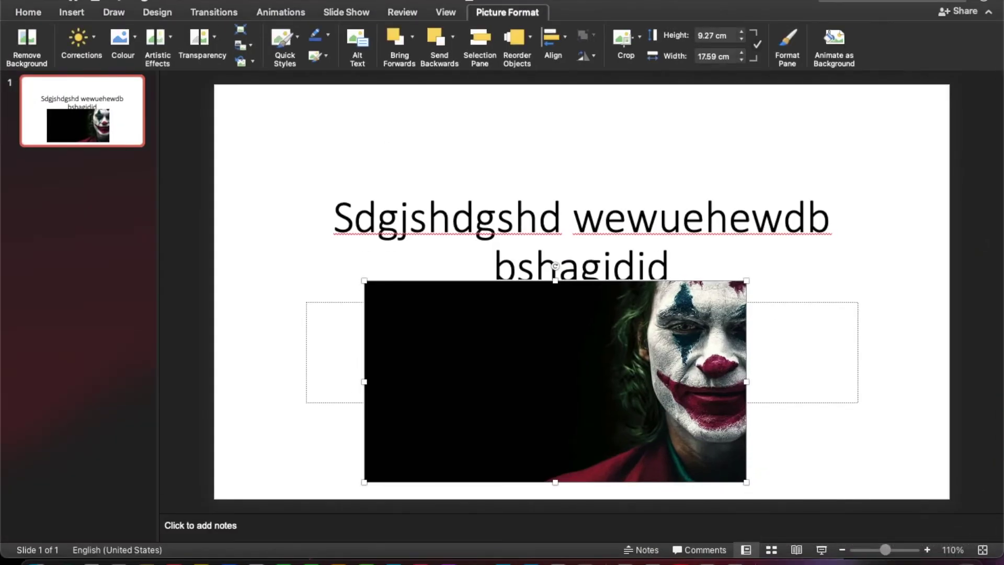
pyautogui.click(15, 1)
pyautogui.click(105, 1)
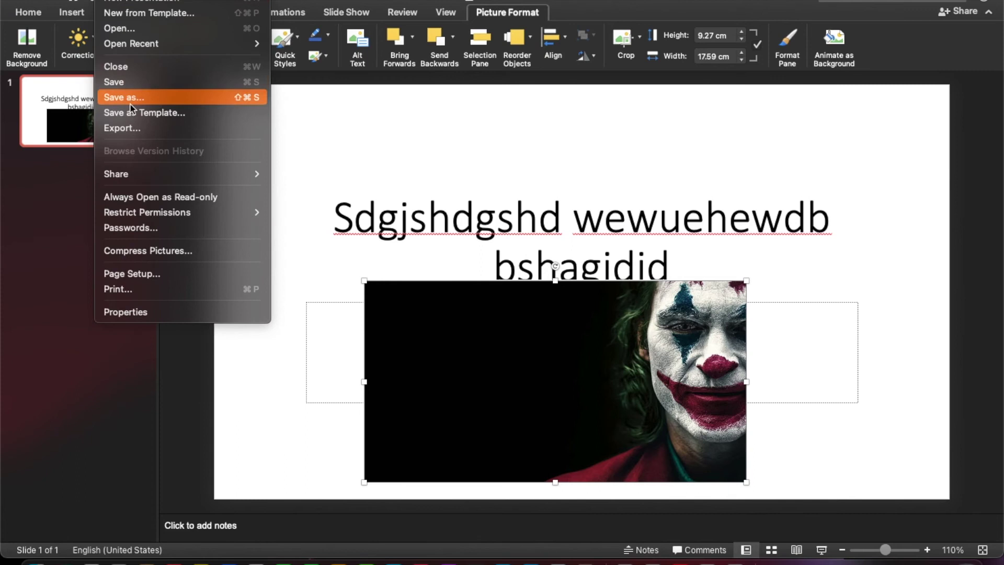
pyautogui.click(184, 83)
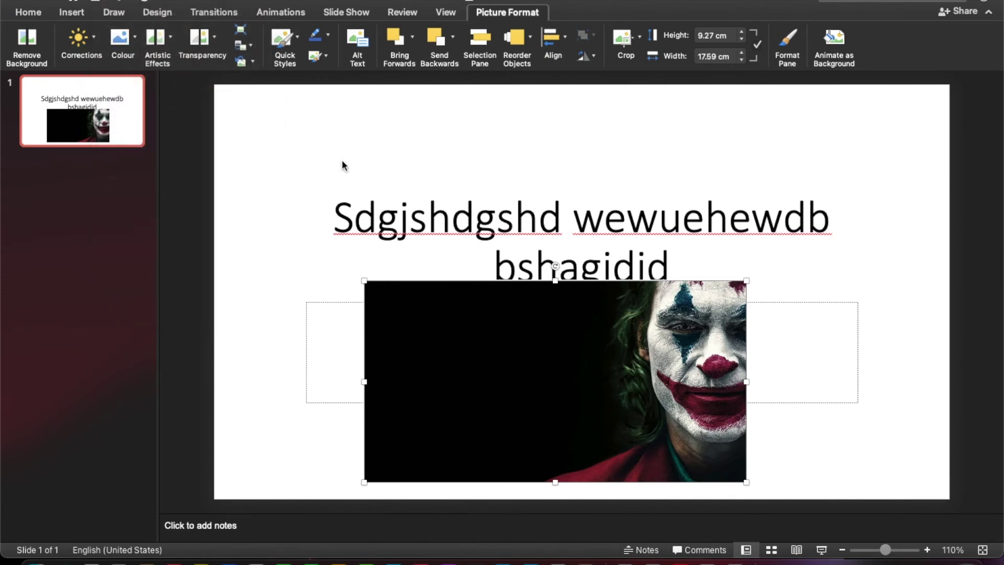
pyautogui.click(529, 187)
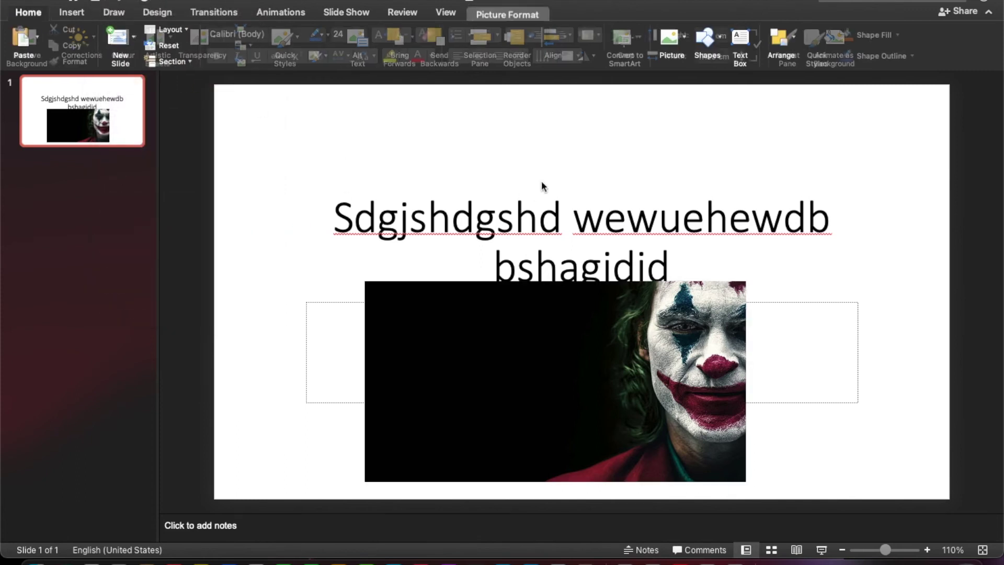
# - Save the presentation, then start a Save As to store it under a new name
pyautogui.click(105, 1)
pyautogui.click(149, 83)
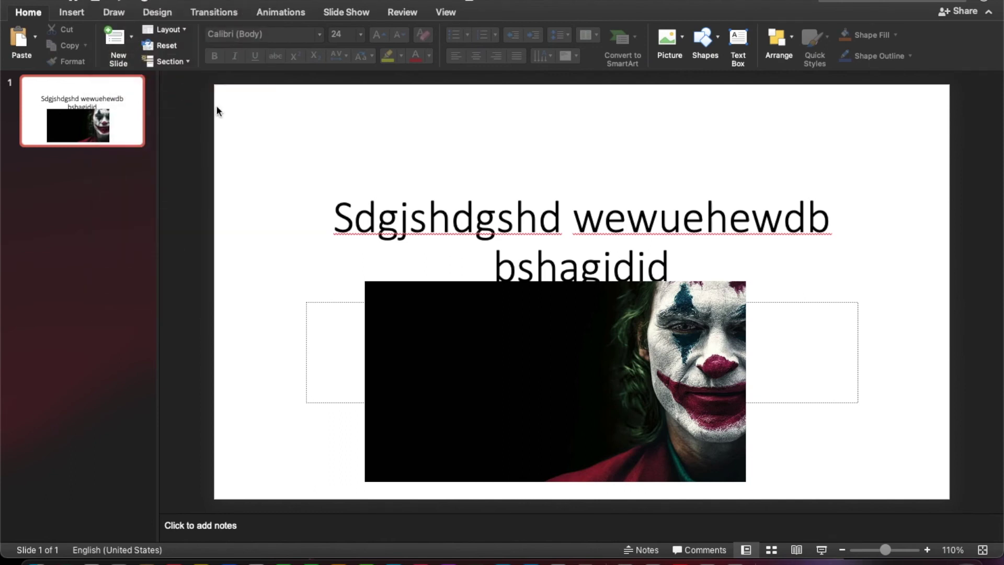
pyautogui.click(105, 1)
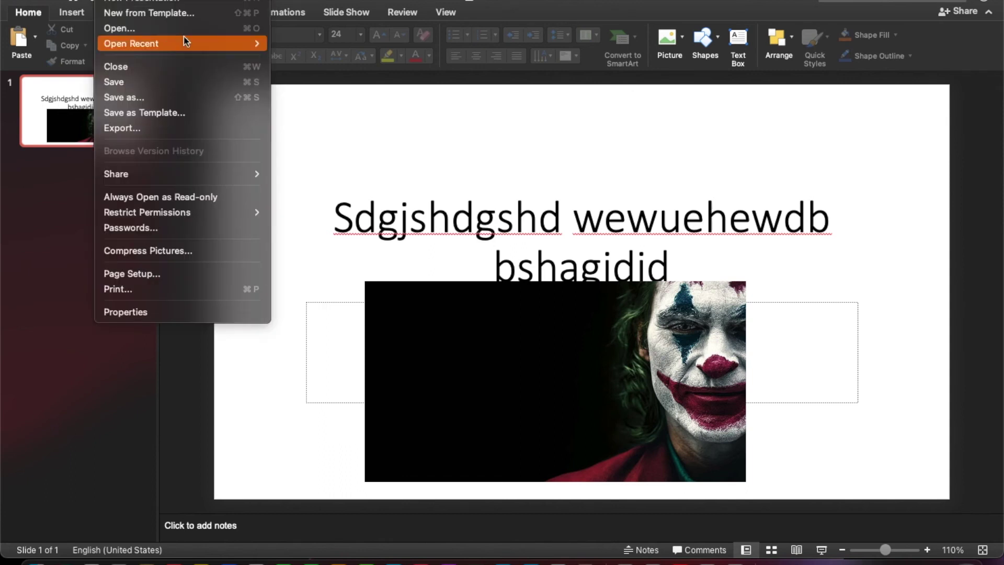
pyautogui.click(152, 99)
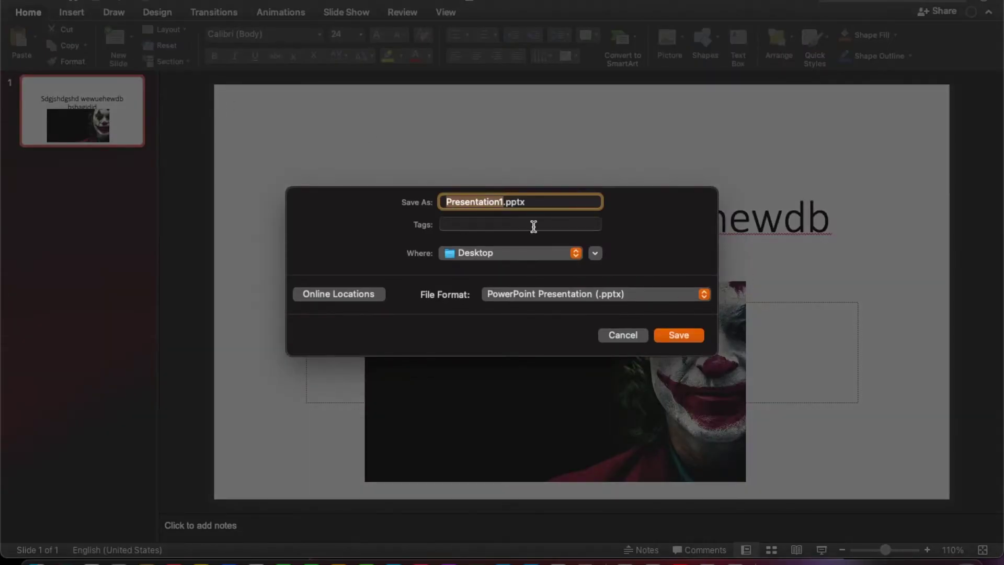
# - Save the presentation to the Desktop as 'Subham' rather than replacing Presentation1.pptx
pyautogui.press('Return')
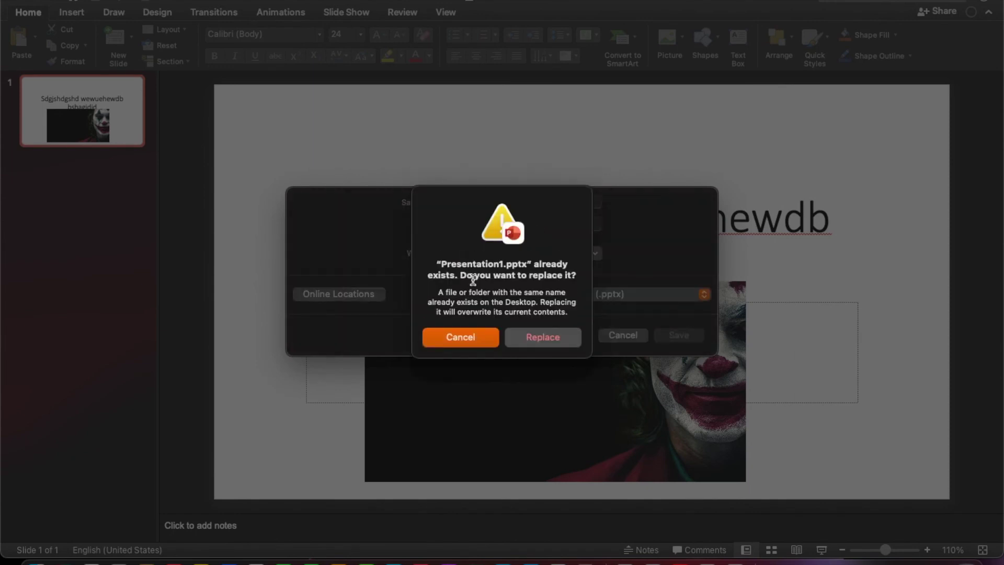
pyautogui.click(457, 331)
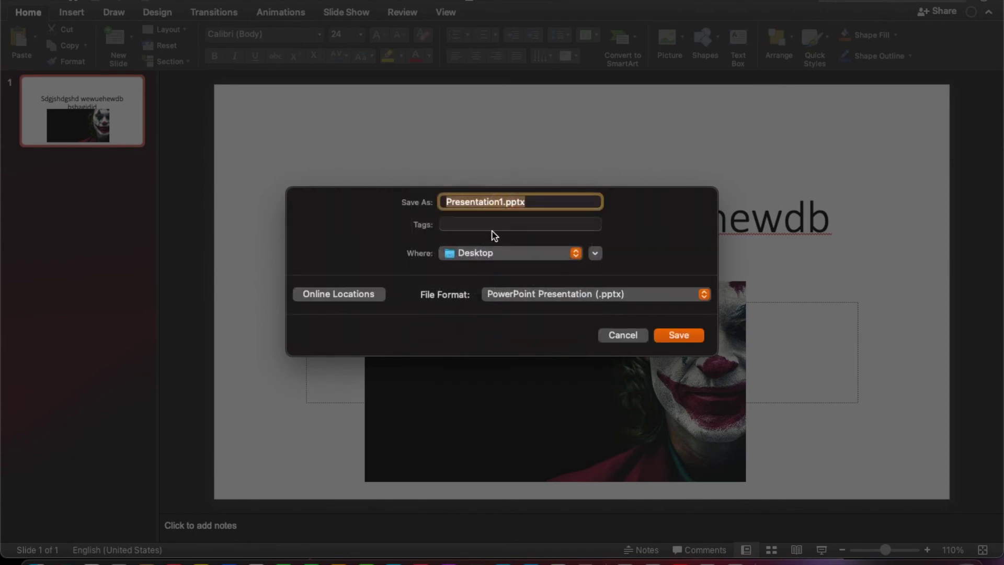
pyautogui.doubleClick(499, 201)
pyautogui.click(499, 201)
pyautogui.doubleClick(499, 201)
pyautogui.write('Subh')
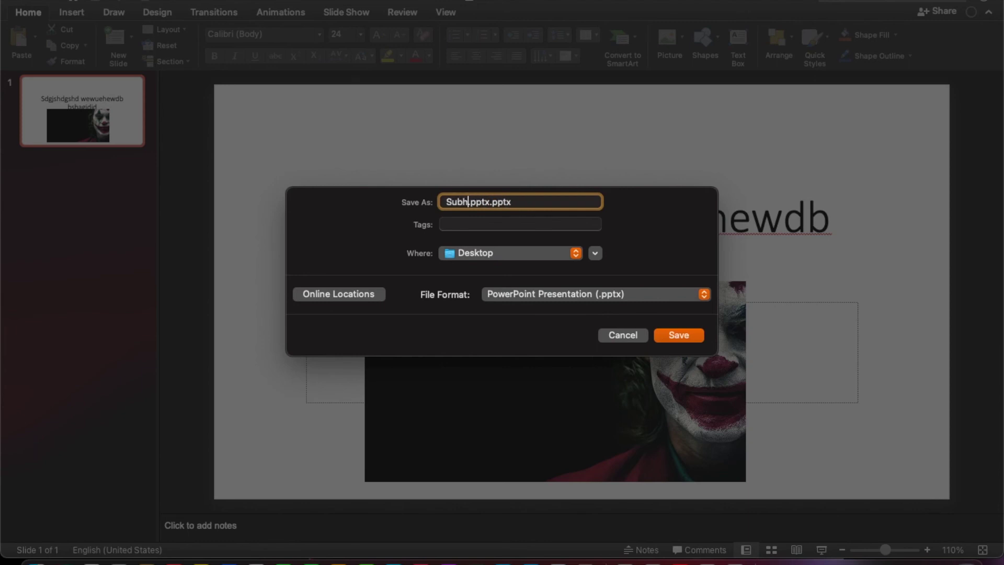
pyautogui.write('am')
pyautogui.press('Return')
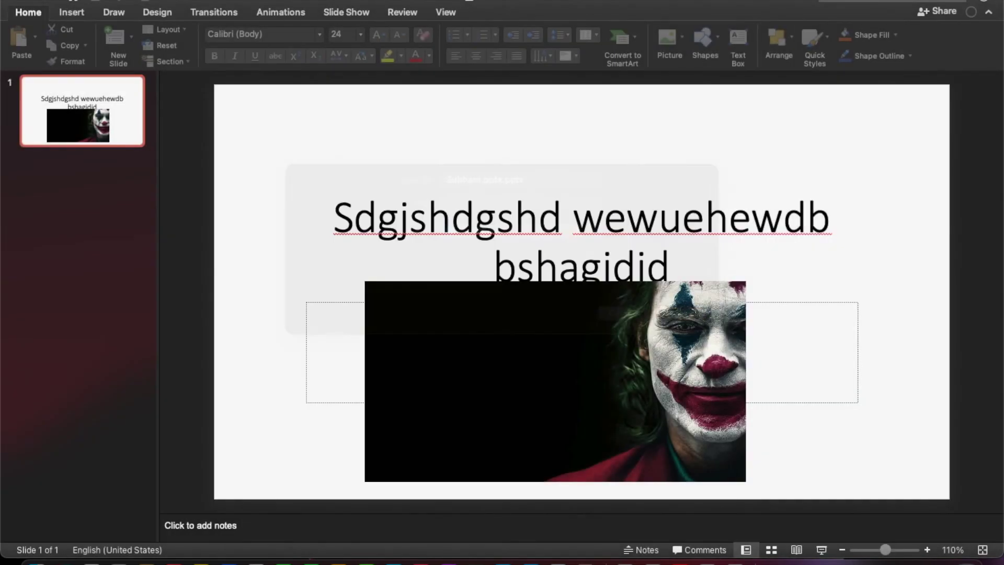
# - Reopen Subham.pptx.pptx from the Desktop in PowerPoint
pyautogui.press('super+q')
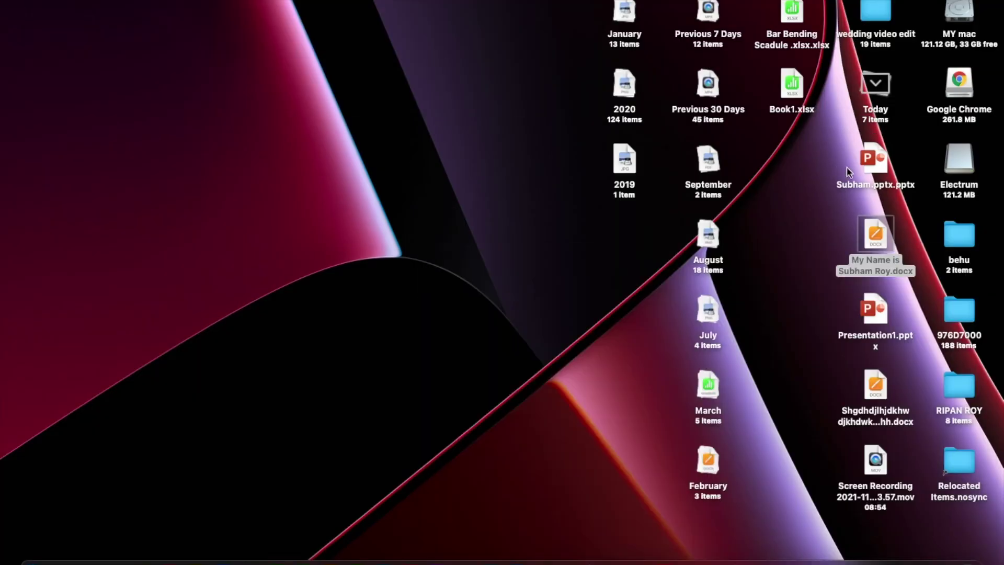
pyautogui.click(883, 171)
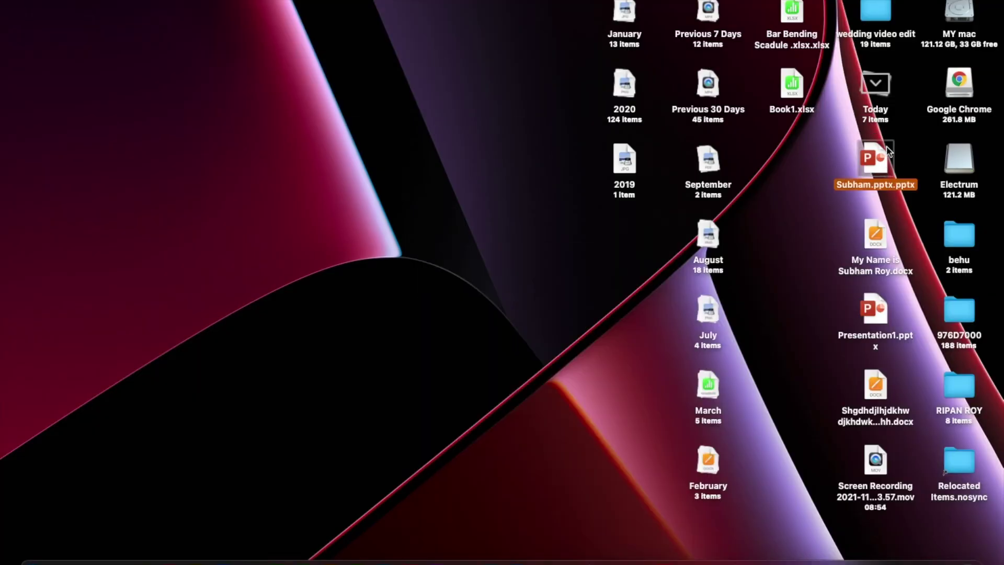
pyautogui.doubleClick(880, 160)
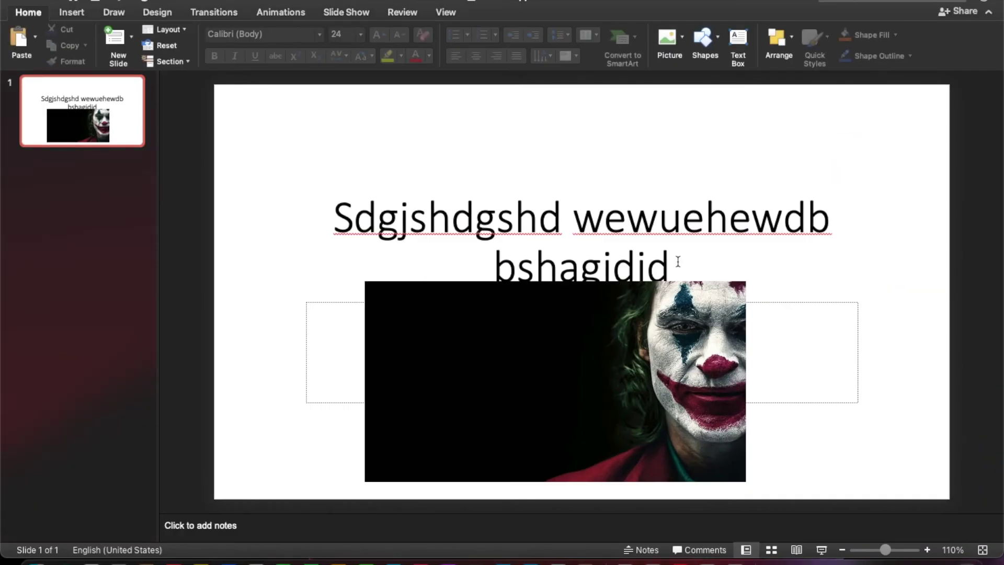
# - Check the two-line title and Joker picture, then bring up Launchpad
pyautogui.click(794, 316)
pyautogui.click(751, 164)
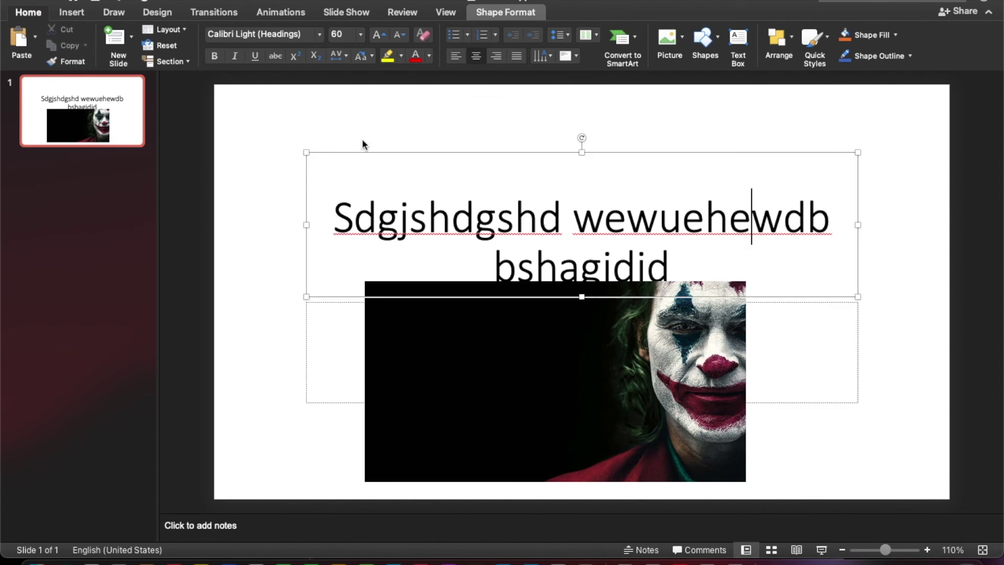
pyautogui.click(922, 216)
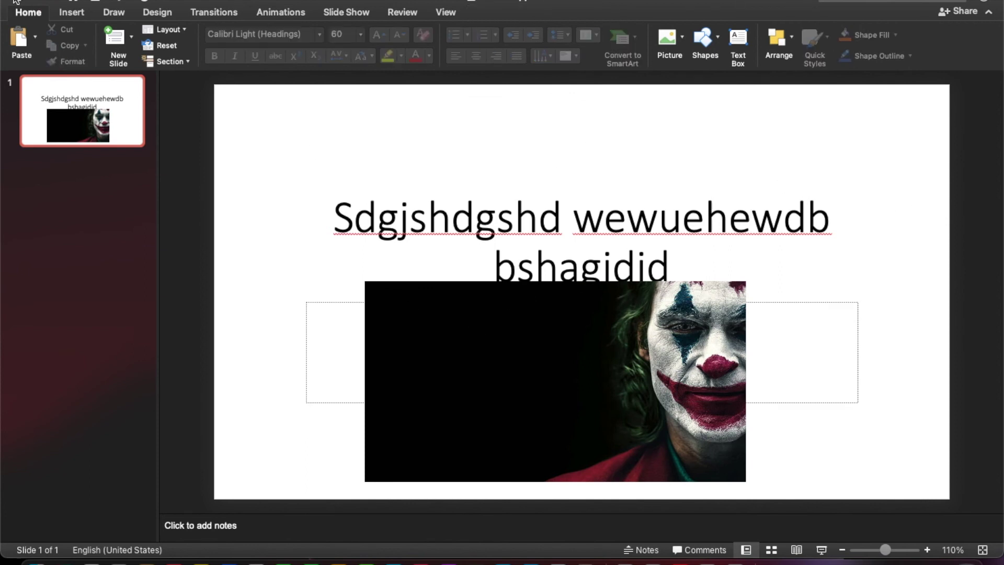
pyautogui.press('super+h')
pyautogui.press('F4')
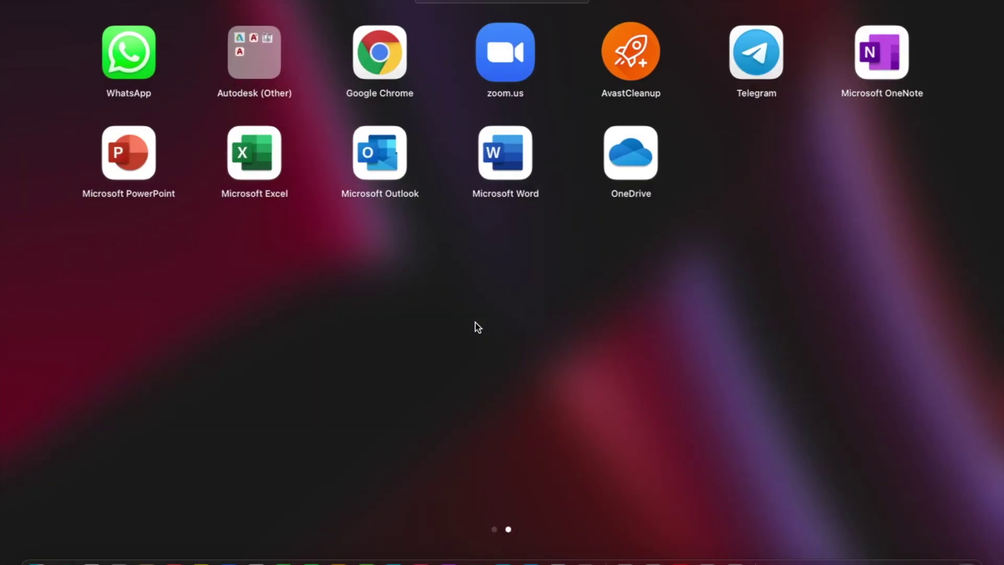
# - Dismiss Launchpad to return to the desktop showing Subham.pptx.pptx
pyautogui.click(386, 165)
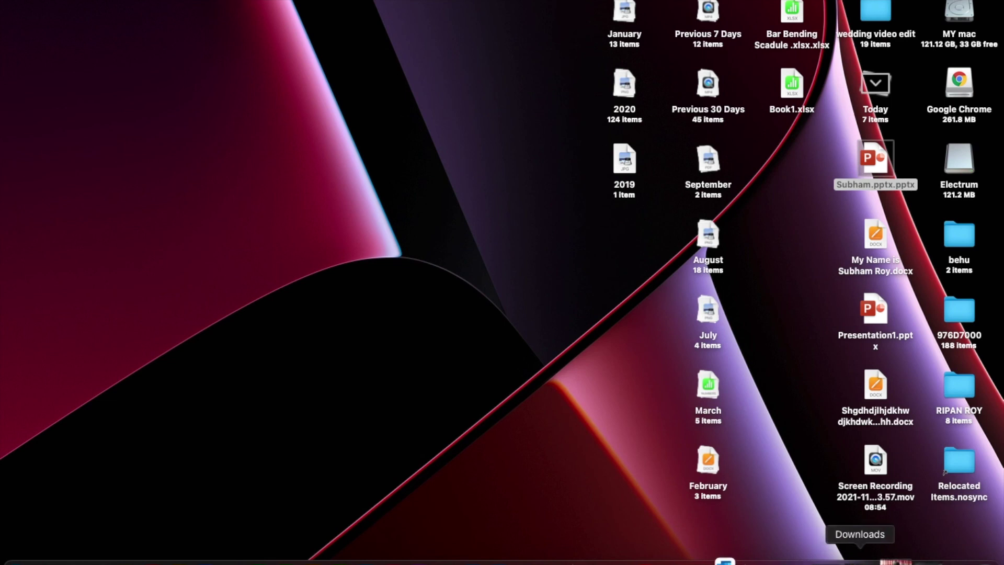
pyautogui.click(897, 560)
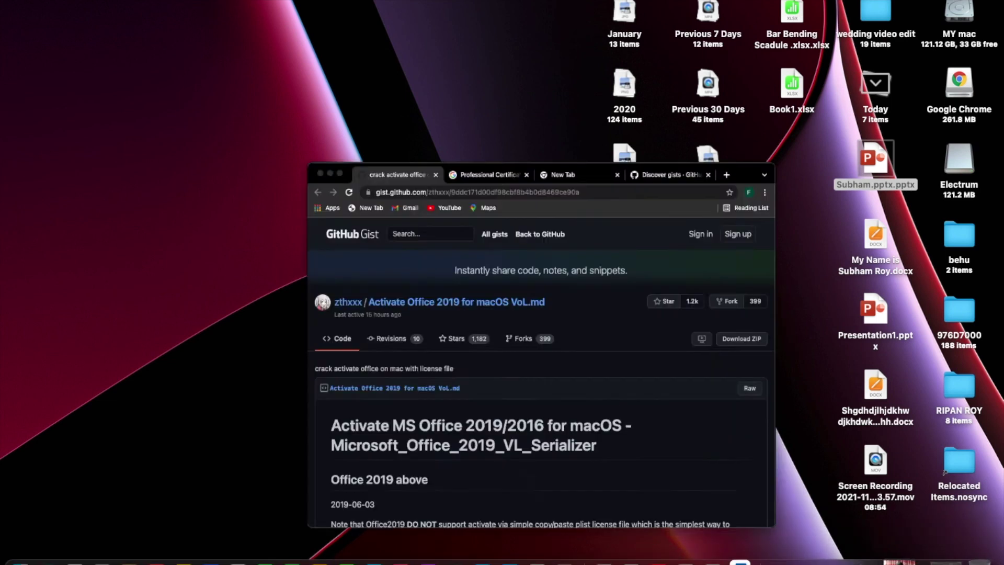
pyautogui.scroll(-10, 414, 397)
pyautogui.scroll(15, 414, 397)
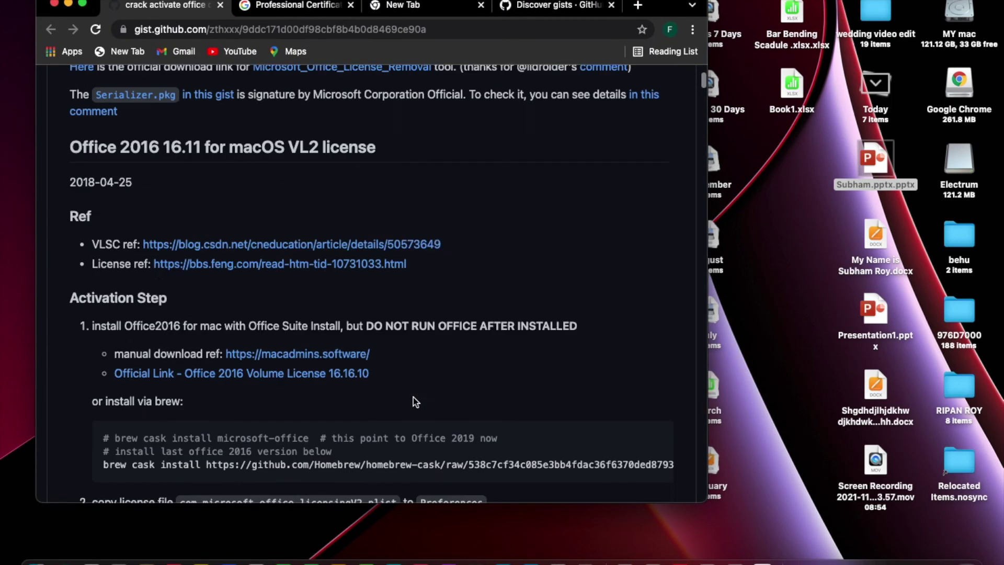
pyautogui.click(68, 3)
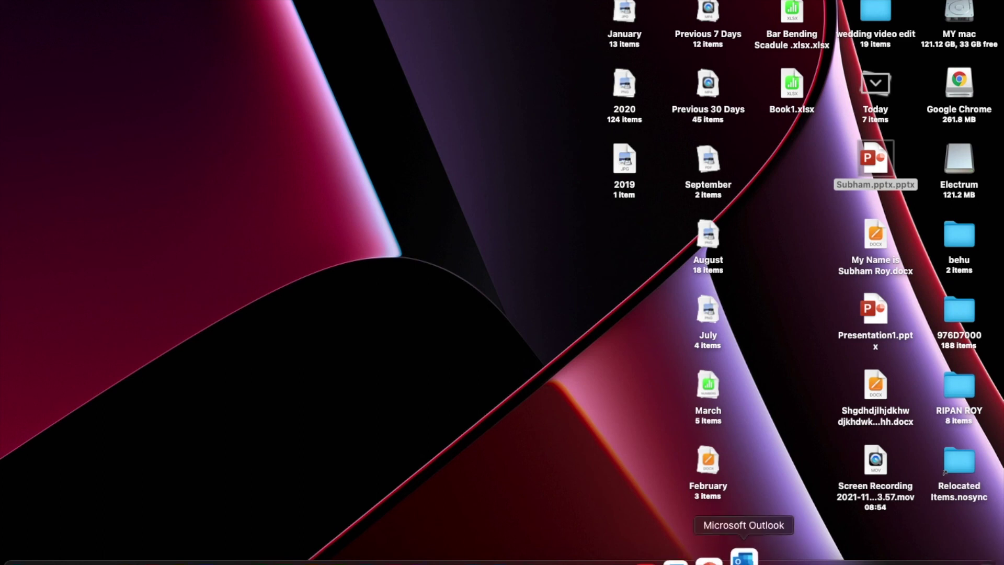
pyautogui.click(674, 560)
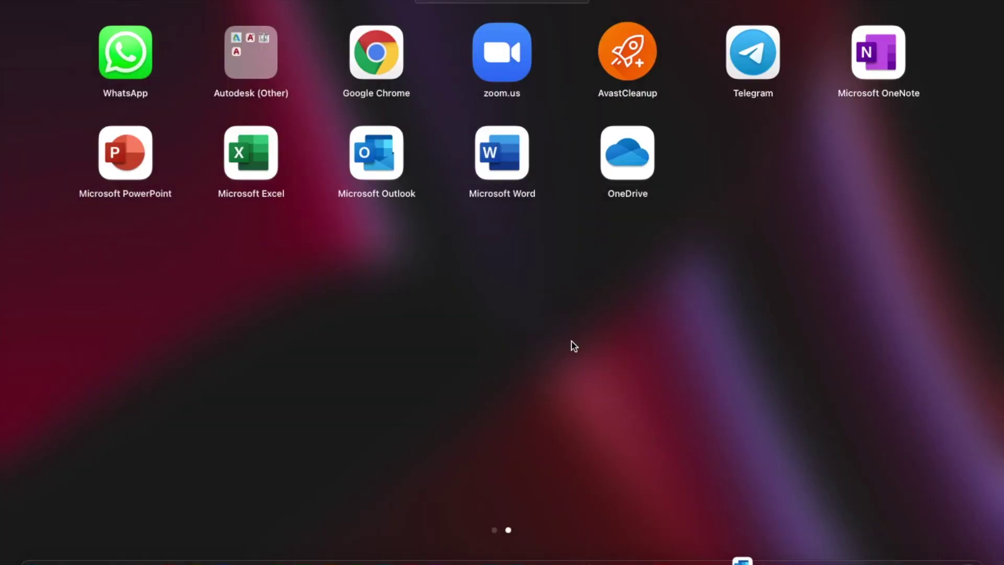
pyautogui.hscroll(-3, 603, 289)
pyautogui.hscroll(3, 603, 288)
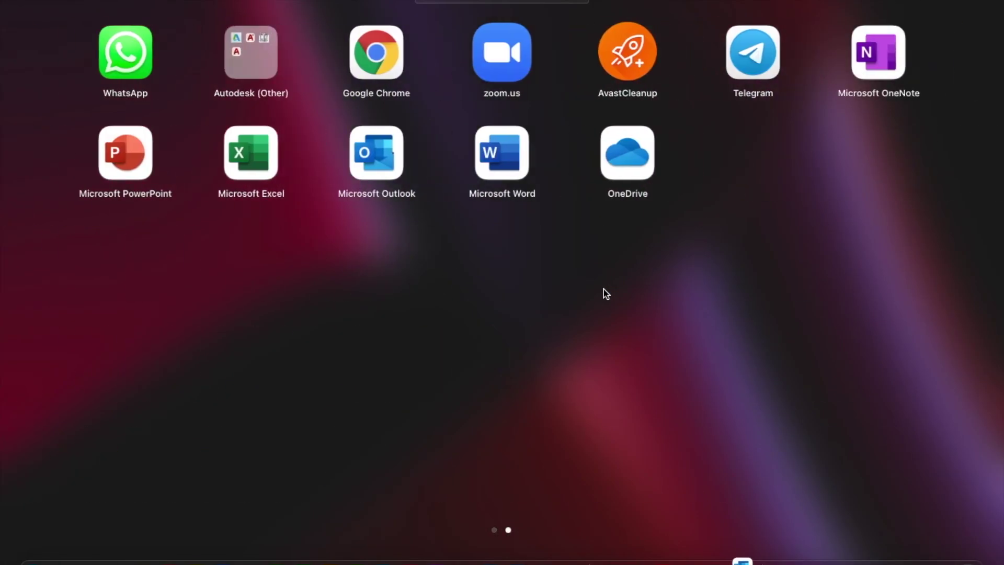